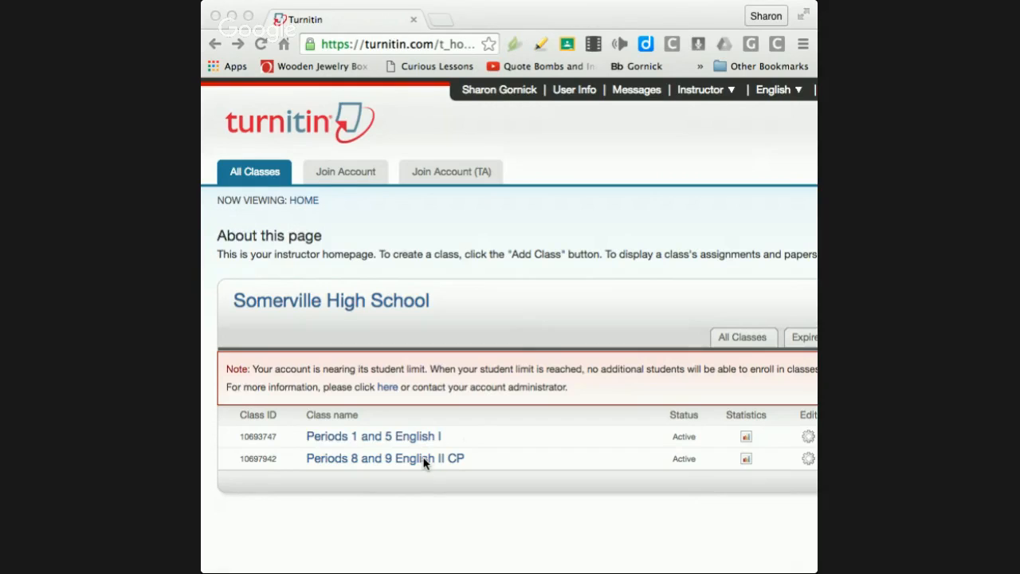
Step: Open the Periods 8 and 9 English II CP class and widen the browser window
{"action": "left_click", "coordinate": [388, 461]}
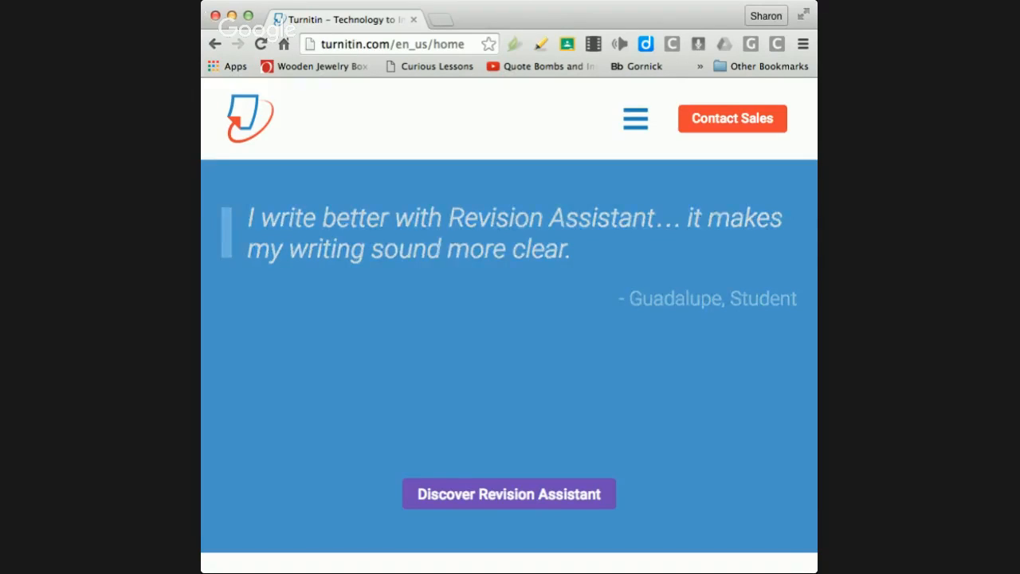
{"action": "left_click_drag", "start_coordinate": [202, 19], "coordinate": [86, 10]}
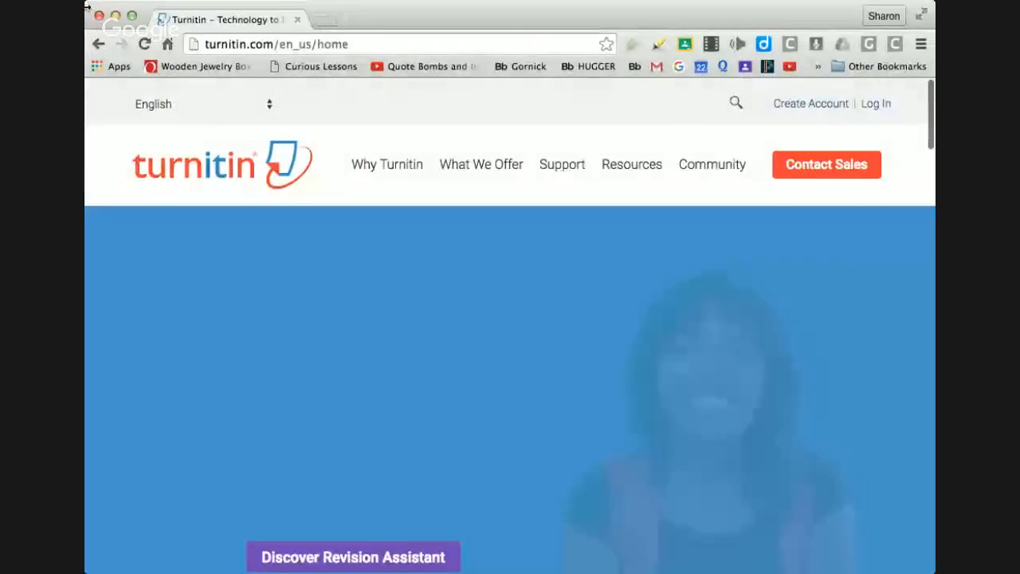
Step: Log in with the instructor's e-mail and password, then open the Raisin Paper assignment inbox
{"action": "left_click", "coordinate": [884, 105]}
{"action": "left_click", "coordinate": [603, 314]}
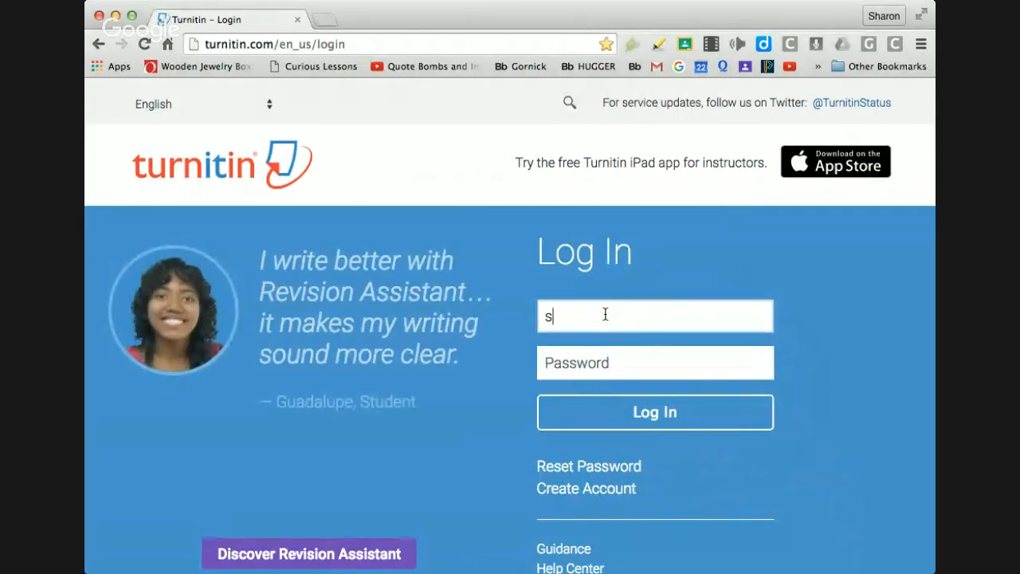
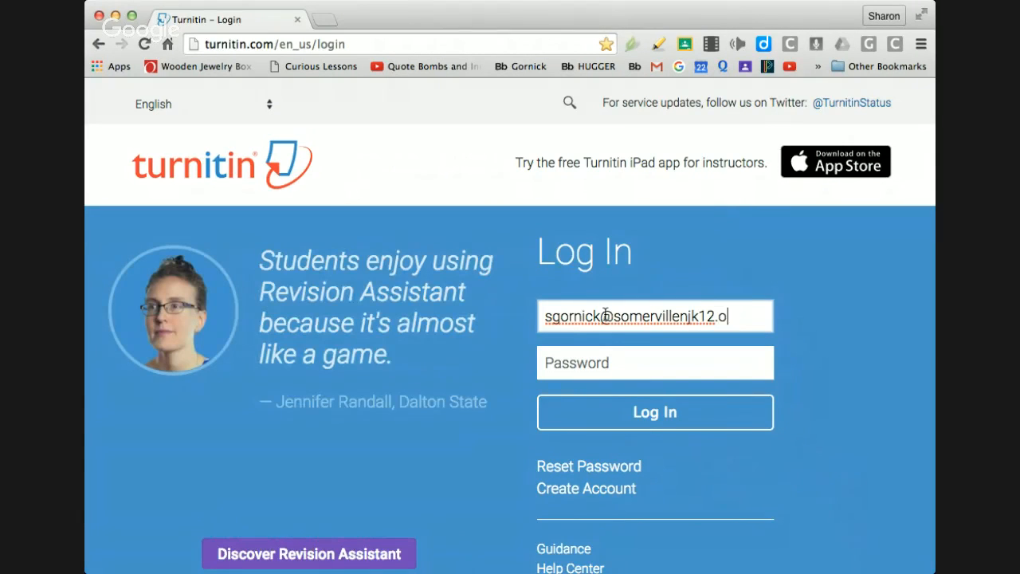
{"action": "key", "text": "Tab"}
{"action": "type", "text": "••••"}
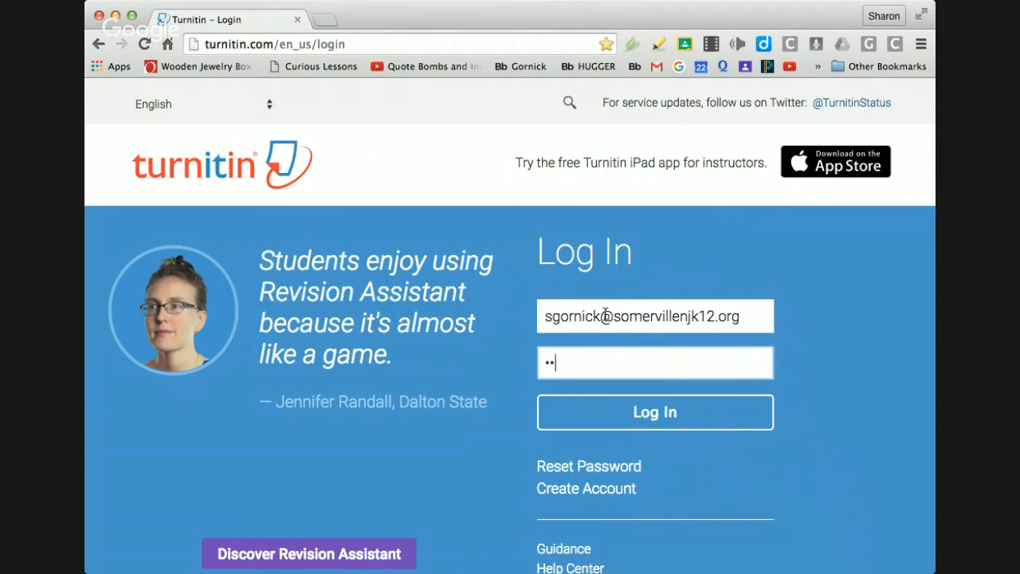
{"action": "type", "text": "••••"}
{"action": "key", "text": "Return"}
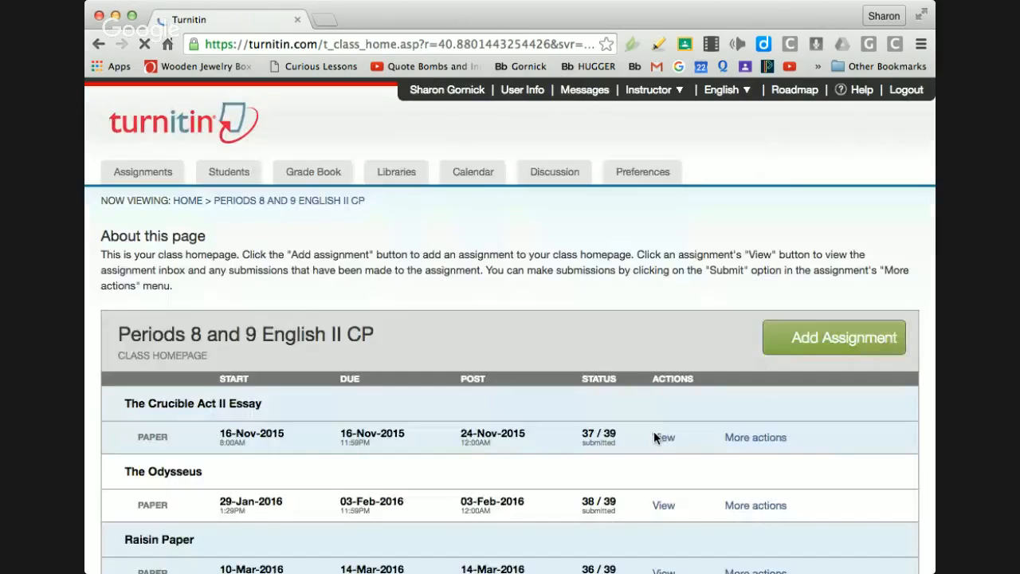
{"action": "scroll", "coordinate": [690, 479], "scroll_direction": "down", "scroll_amount": 5}
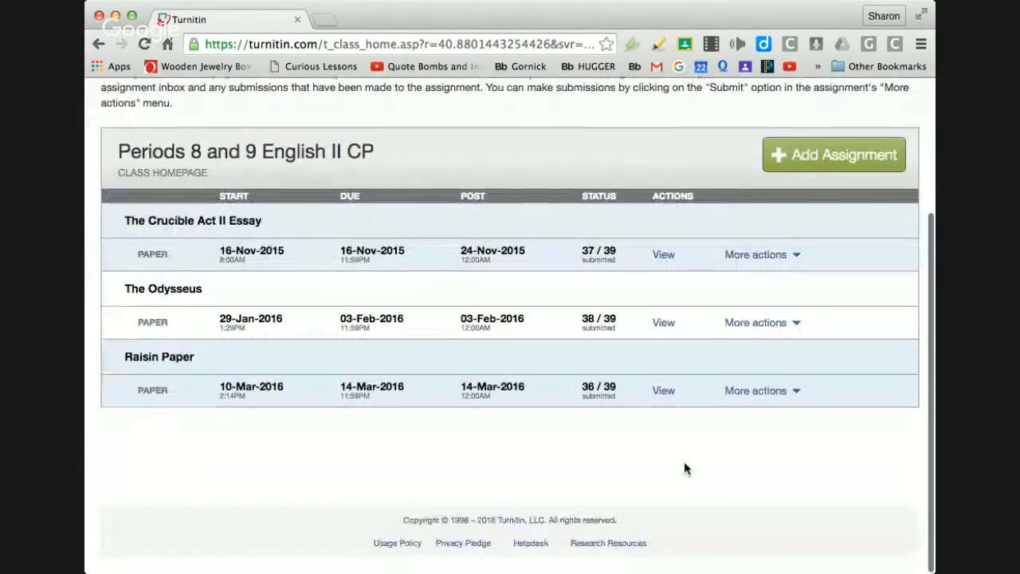
{"action": "left_click", "coordinate": [663, 390]}
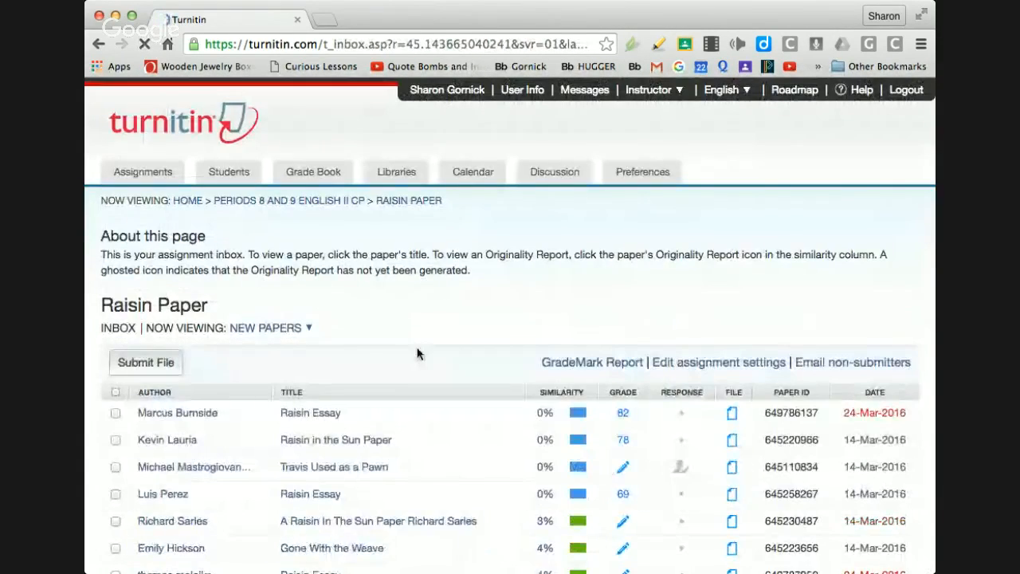
Step: Find the essay 'Gone With the Weave' in the Raisin Paper inbox and open it
{"action": "scroll", "coordinate": [417, 353], "scroll_direction": "down", "scroll_amount": 3}
{"action": "scroll", "coordinate": [416, 353], "scroll_direction": "down", "scroll_amount": 1}
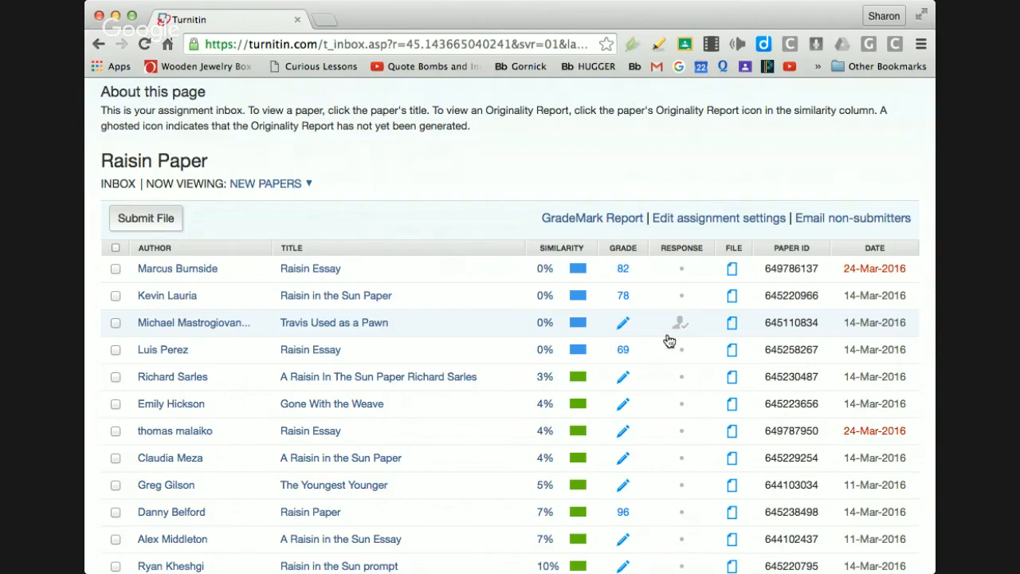
{"action": "left_click", "coordinate": [308, 408]}
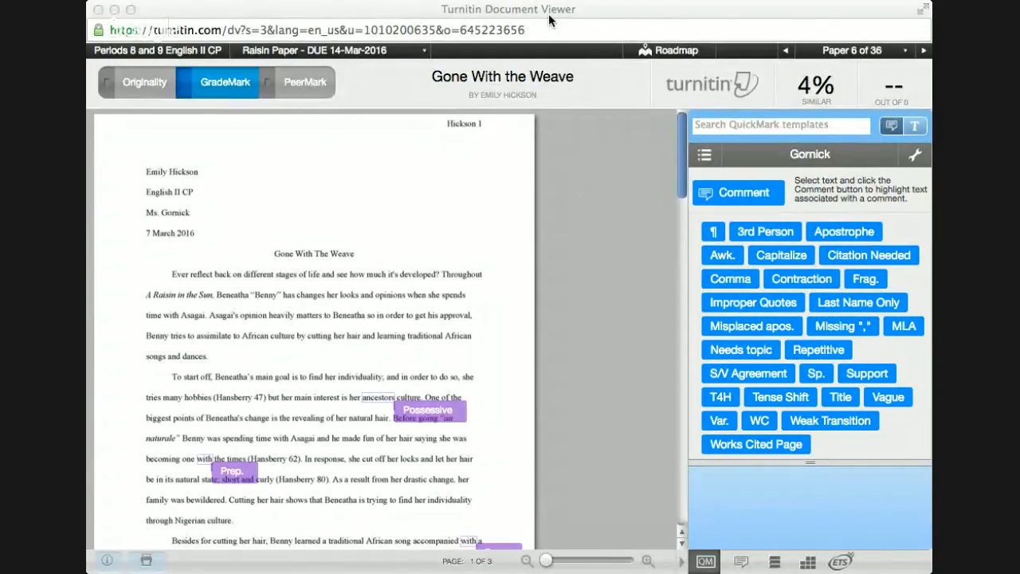
Step: Look over the Possessive and Prep. marks, then switch off GradeMark and show Originality
{"action": "left_click", "coordinate": [549, 20]}
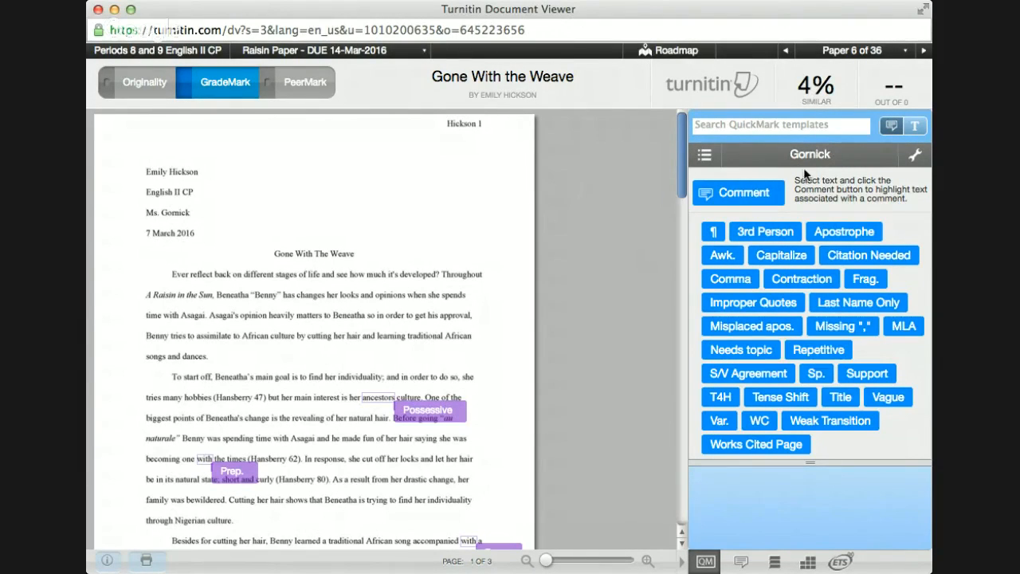
{"action": "mouse_move", "coordinate": [723, 257]}
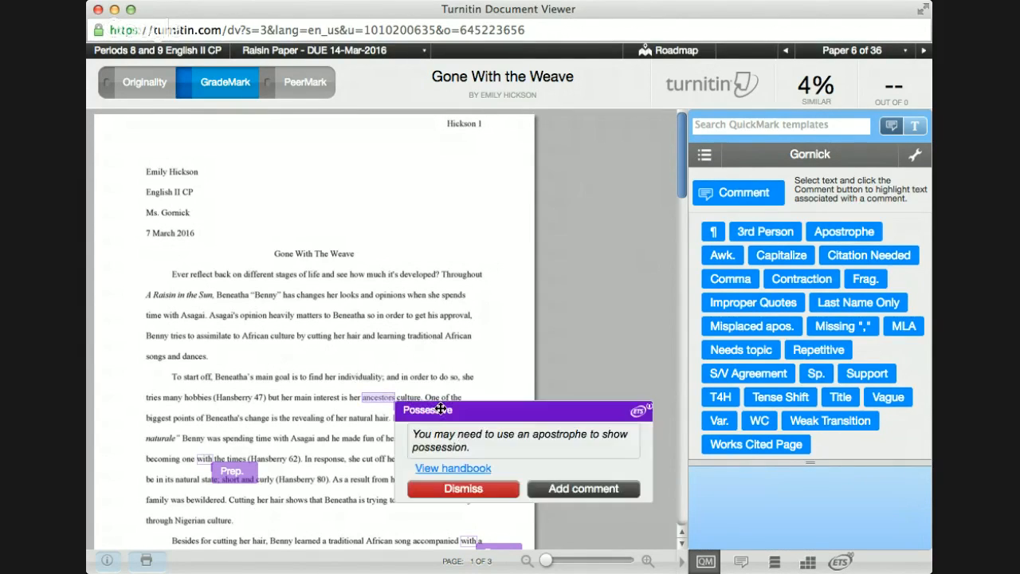
{"action": "mouse_move", "coordinate": [231, 472]}
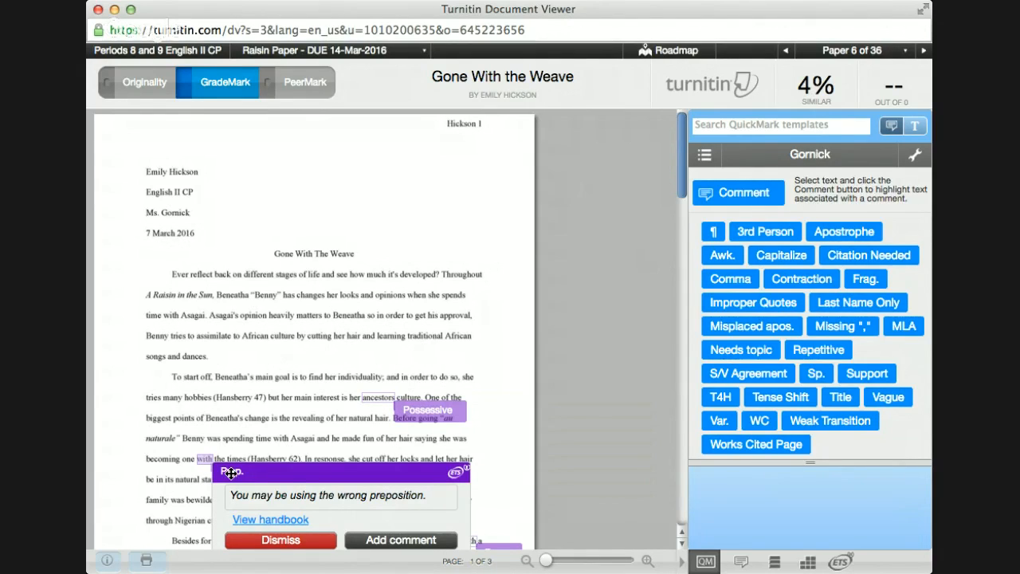
{"action": "mouse_move", "coordinate": [440, 411]}
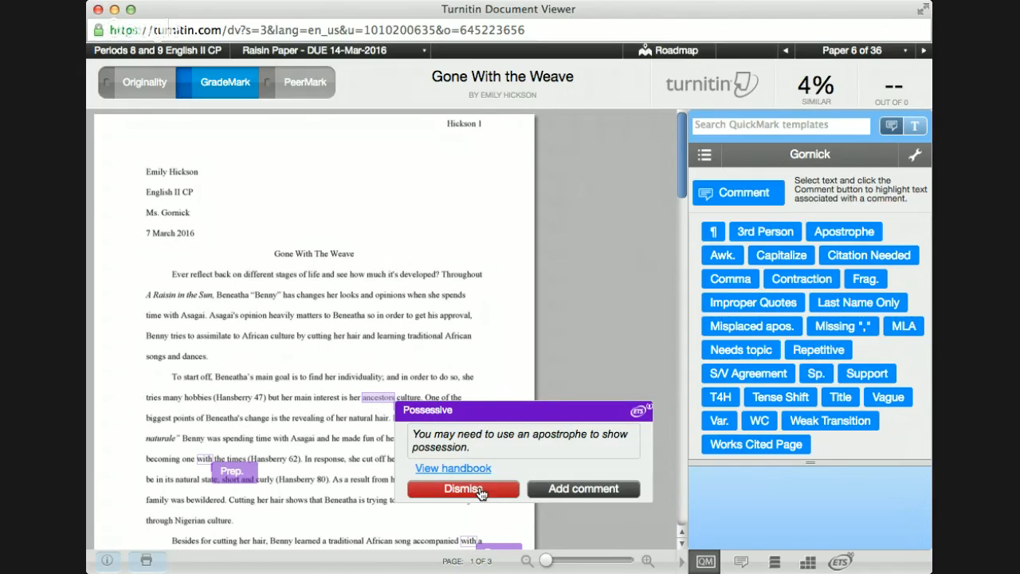
{"action": "left_click", "coordinate": [213, 89]}
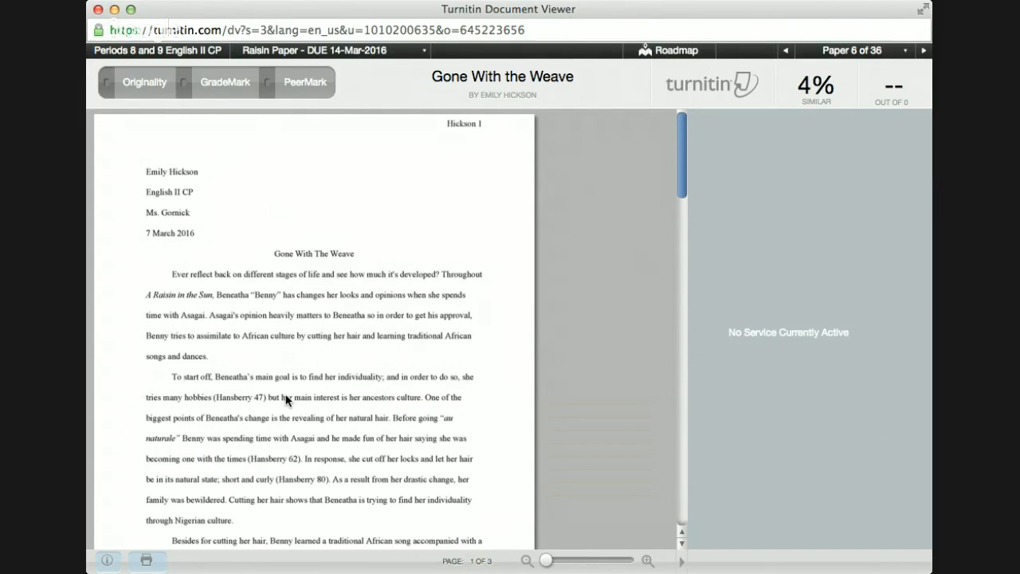
{"action": "left_click", "coordinate": [145, 83]}
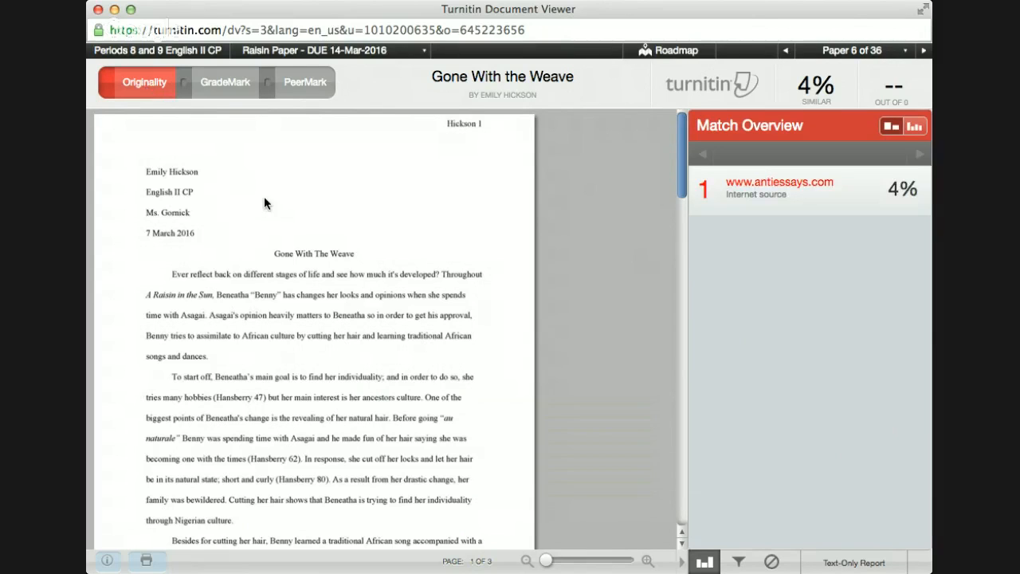
{"action": "scroll", "coordinate": [264, 198], "scroll_direction": "down", "scroll_amount": 10}
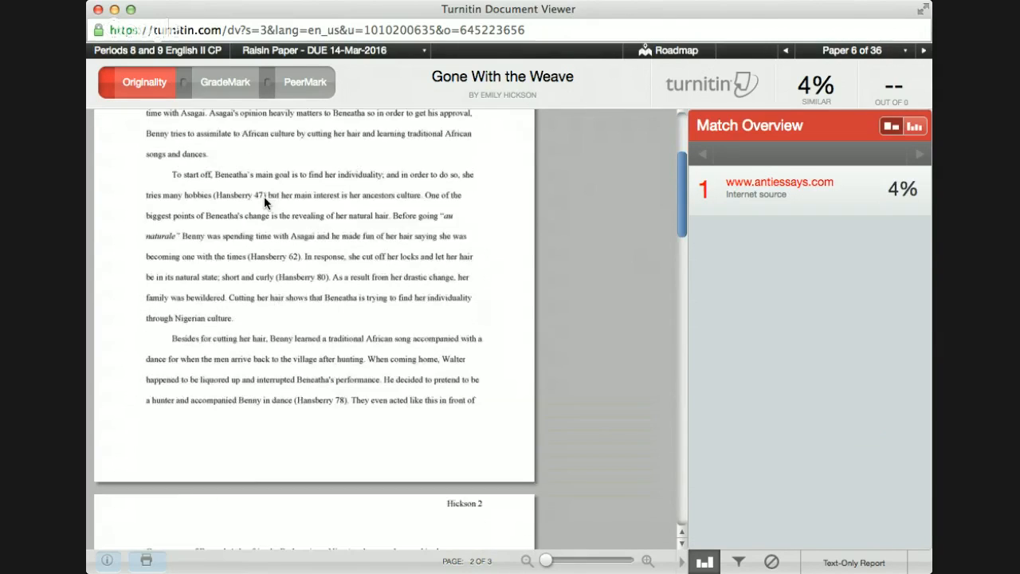
{"action": "scroll", "coordinate": [264, 198], "scroll_direction": "down", "scroll_amount": 15}
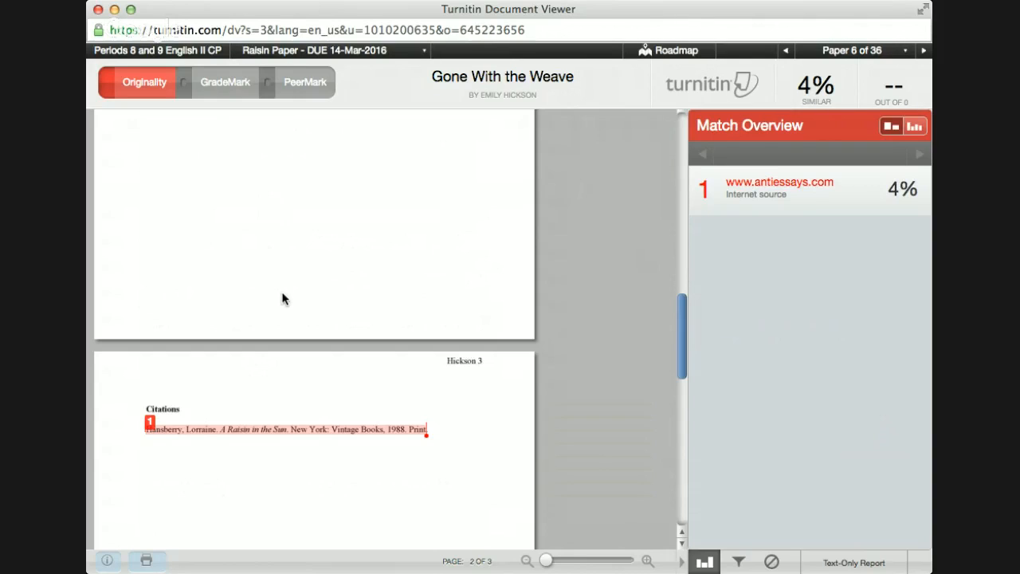
{"action": "scroll", "coordinate": [282, 299], "scroll_direction": "up", "scroll_amount": 10}
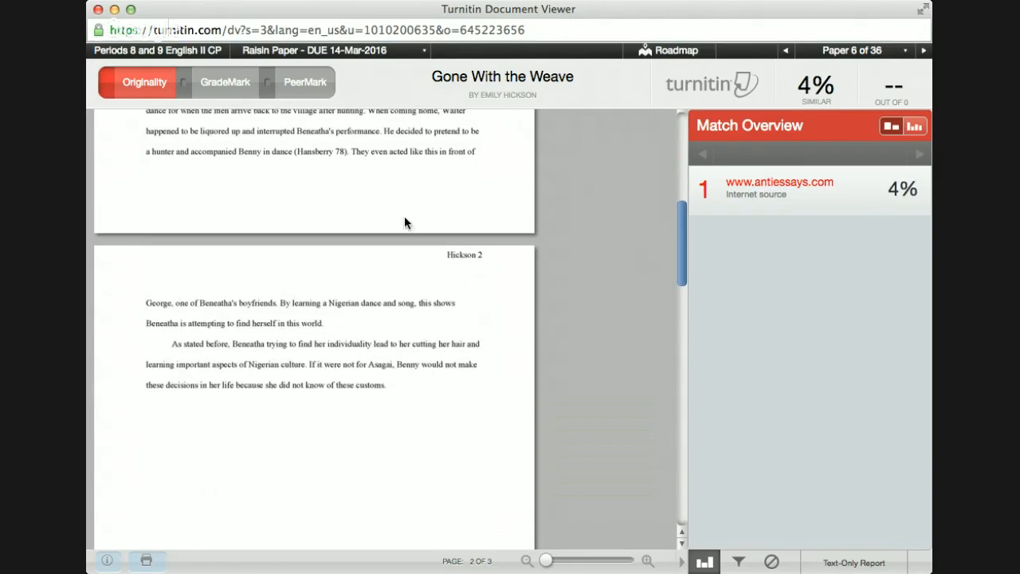
{"action": "scroll", "coordinate": [382, 229], "scroll_direction": "up", "scroll_amount": 3}
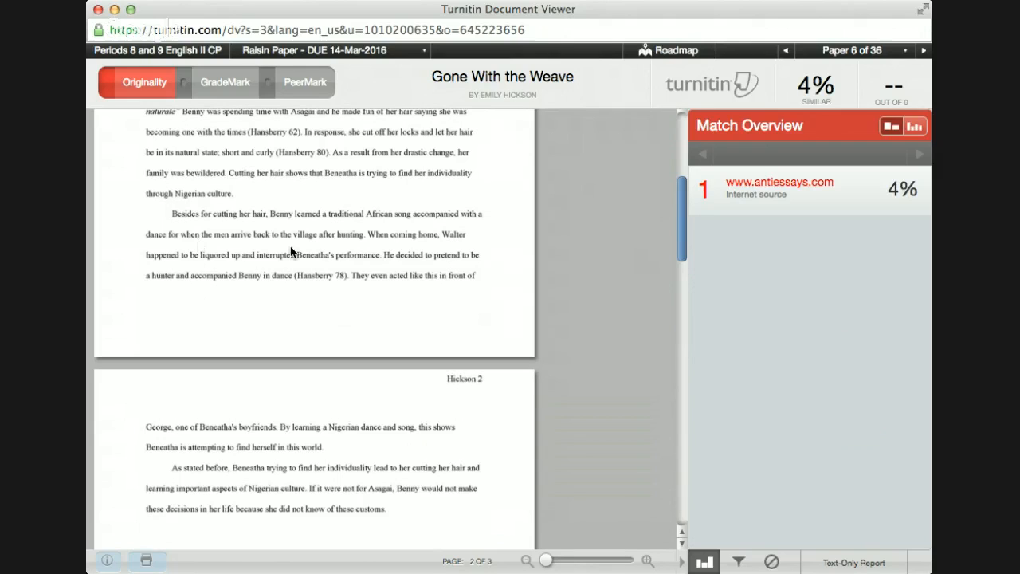
{"action": "scroll", "coordinate": [291, 252], "scroll_direction": "up", "scroll_amount": 8}
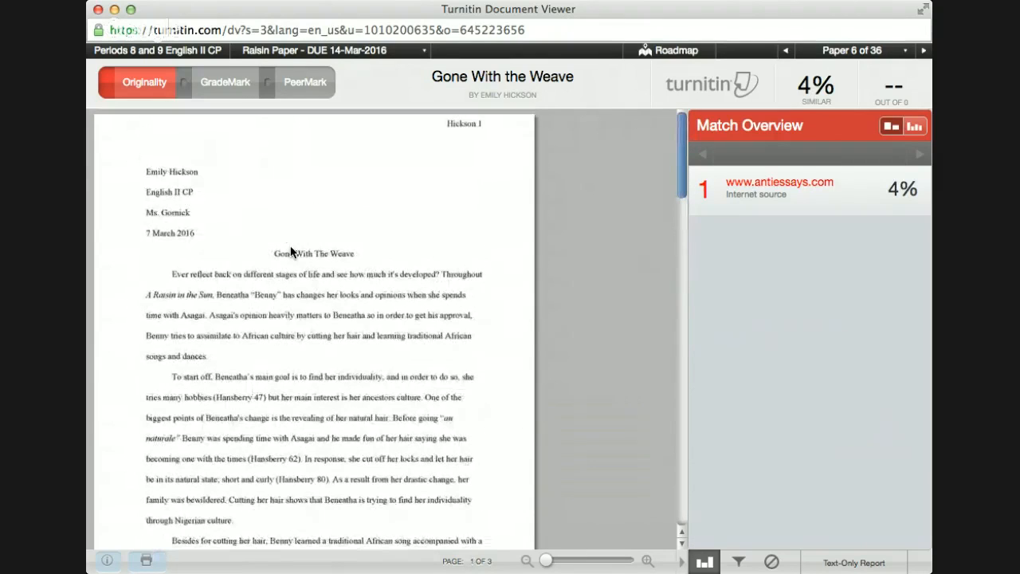
{"action": "left_click", "coordinate": [139, 80]}
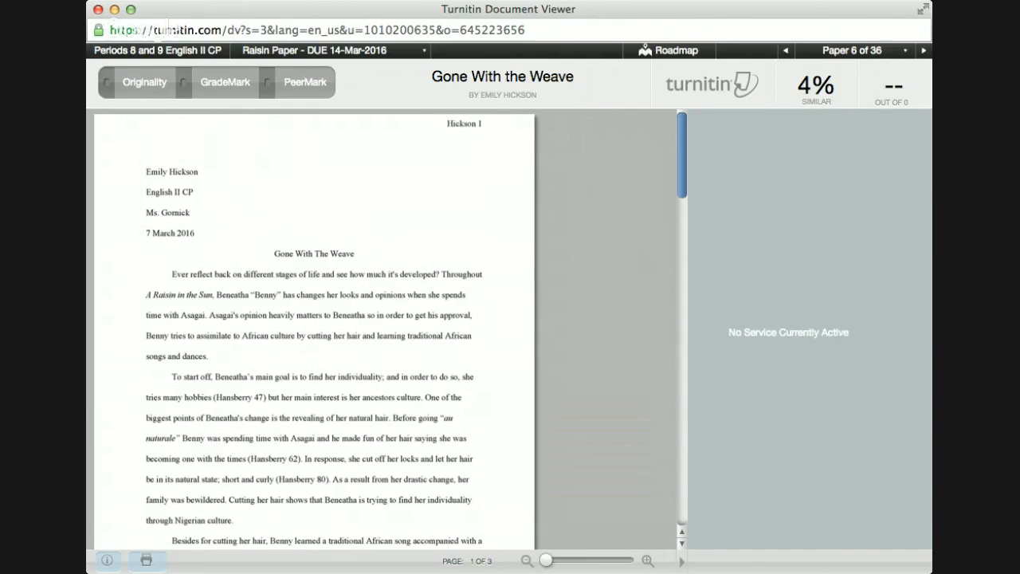
{"action": "left_click", "coordinate": [243, 93]}
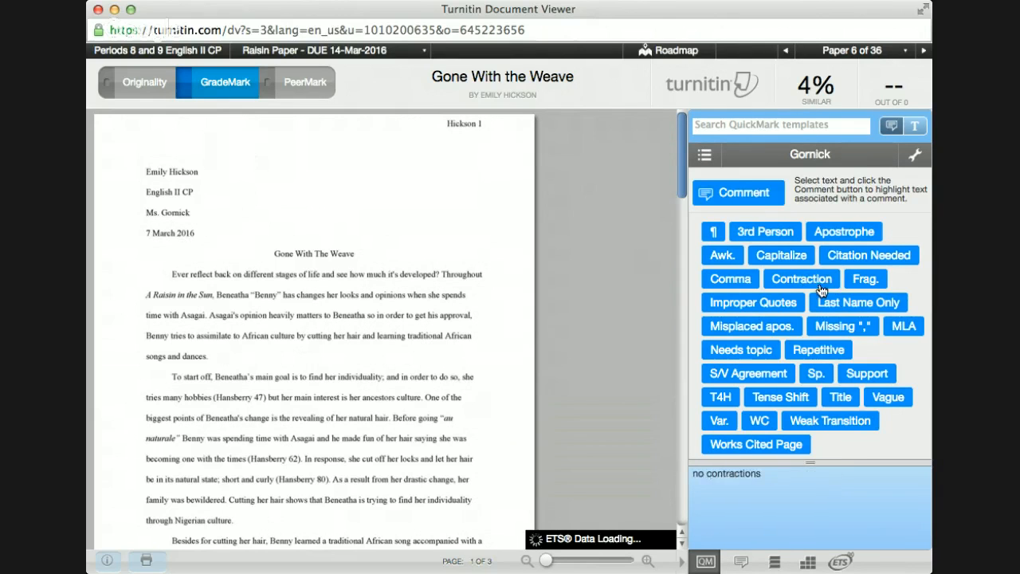
Step: Read the comment on the existing Possessive mark
{"action": "scroll", "coordinate": [246, 273], "scroll_direction": "down", "scroll_amount": 3}
{"action": "scroll", "coordinate": [246, 272], "scroll_direction": "down", "scroll_amount": 1}
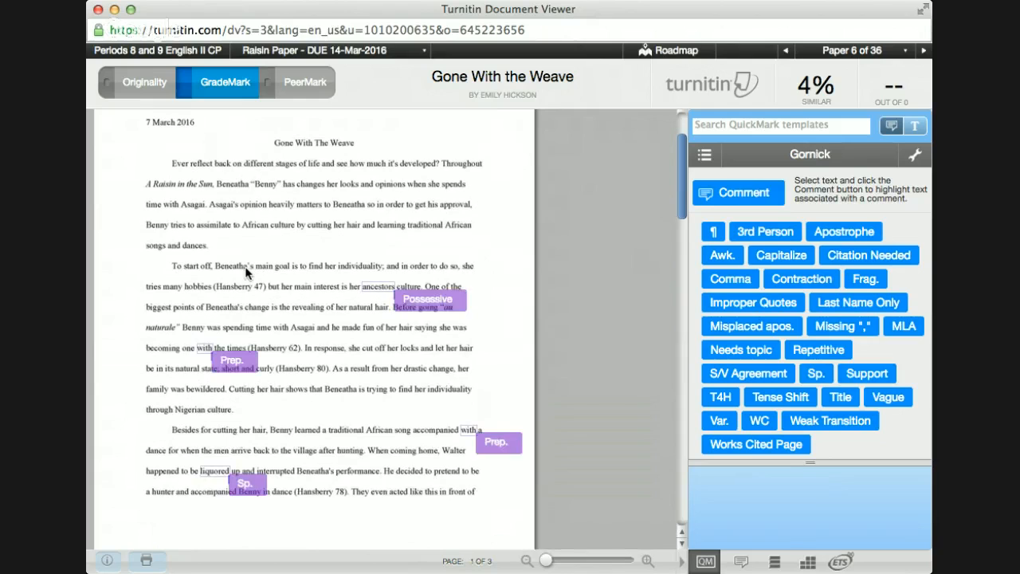
{"action": "scroll", "coordinate": [246, 273], "scroll_direction": "up", "scroll_amount": 1}
{"action": "left_click", "coordinate": [421, 337]}
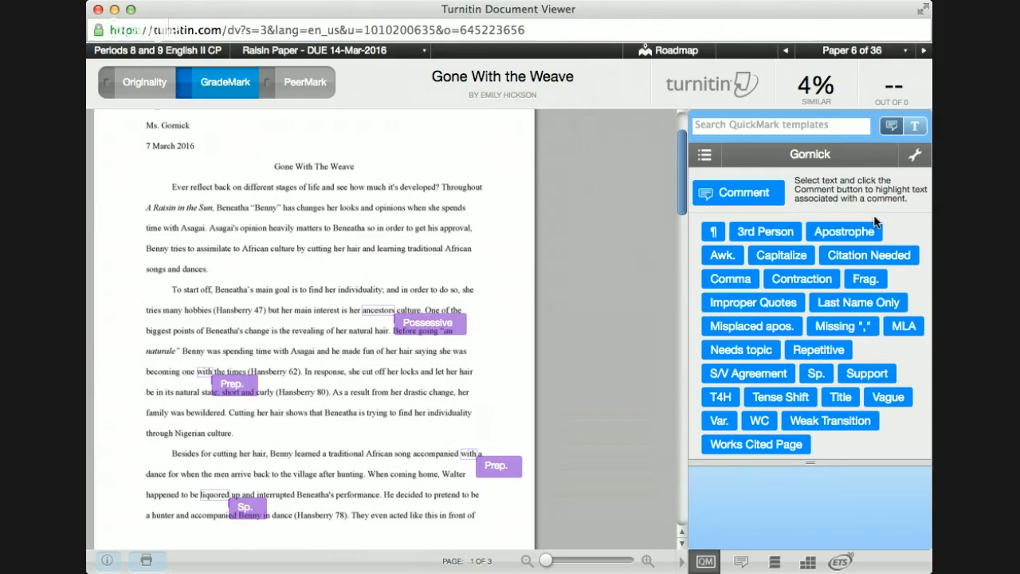
Step: Put a Contraction mark on the title line linked to Convention, then start a new comment
{"action": "mouse_move", "coordinate": [786, 282]}
{"action": "left_click_drag", "start_coordinate": [785, 282], "coordinate": [380, 183]}
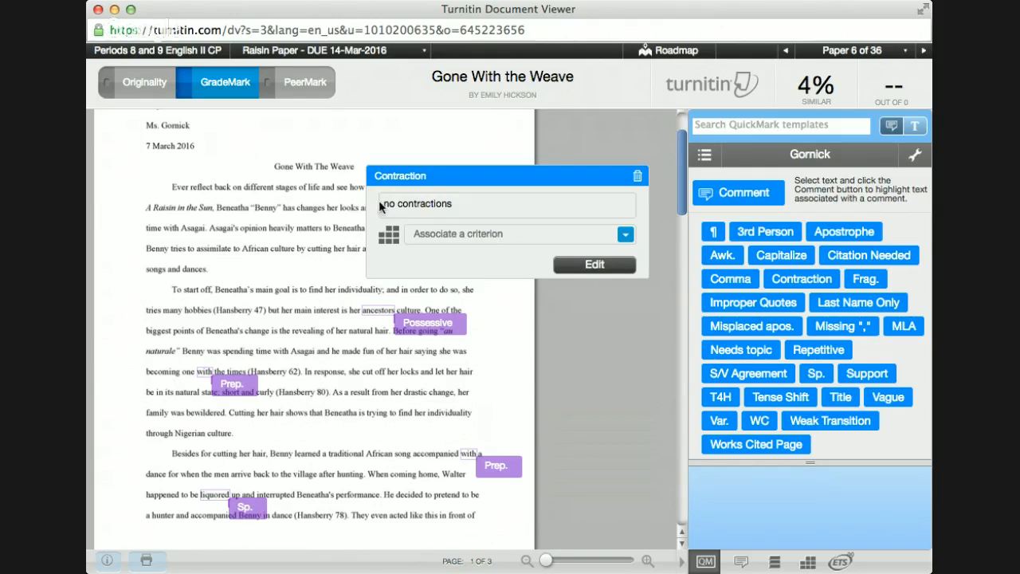
{"action": "left_click", "coordinate": [440, 238]}
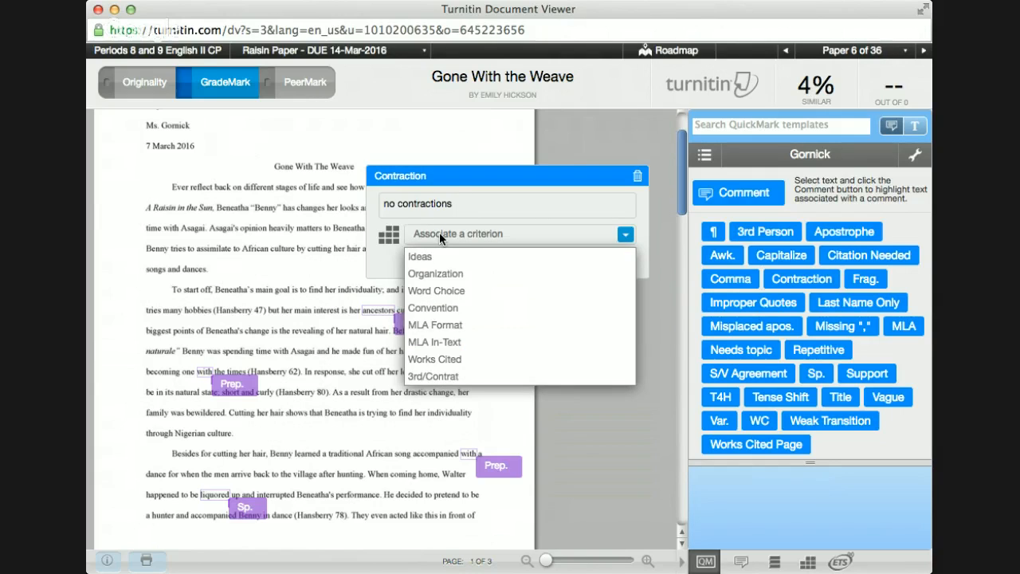
{"action": "left_click", "coordinate": [450, 312]}
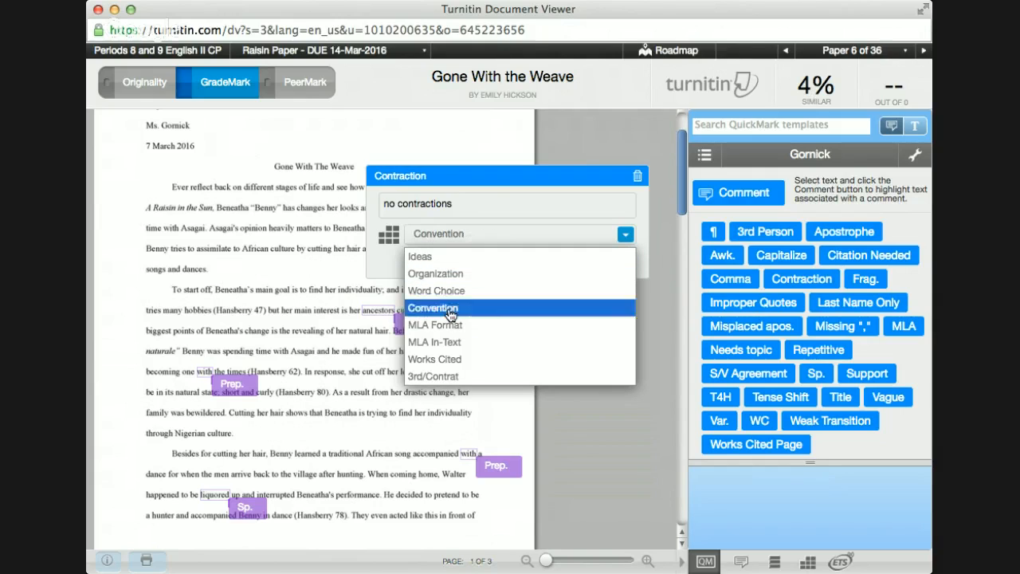
{"action": "left_click", "coordinate": [301, 258]}
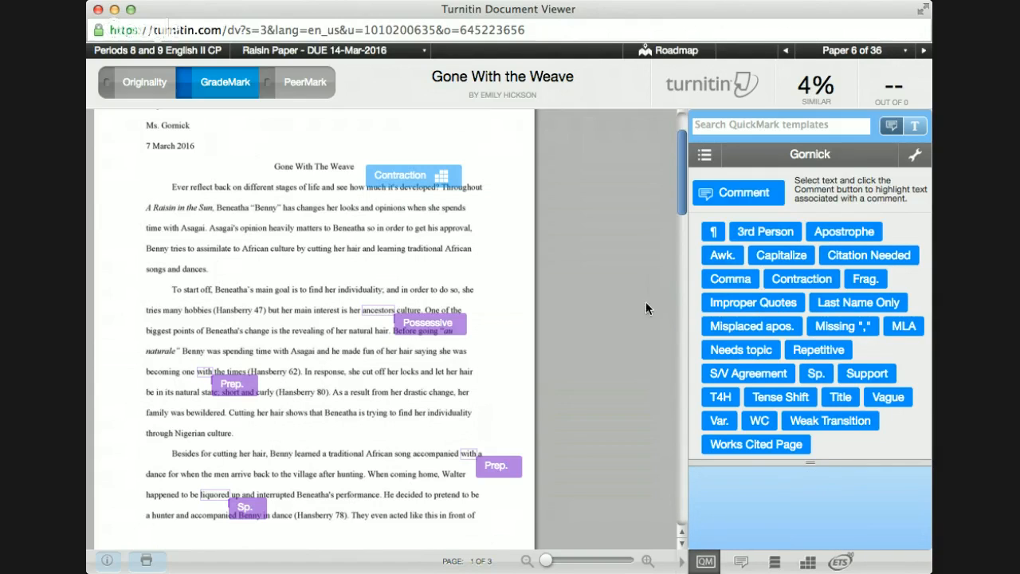
{"action": "left_click", "coordinate": [219, 266]}
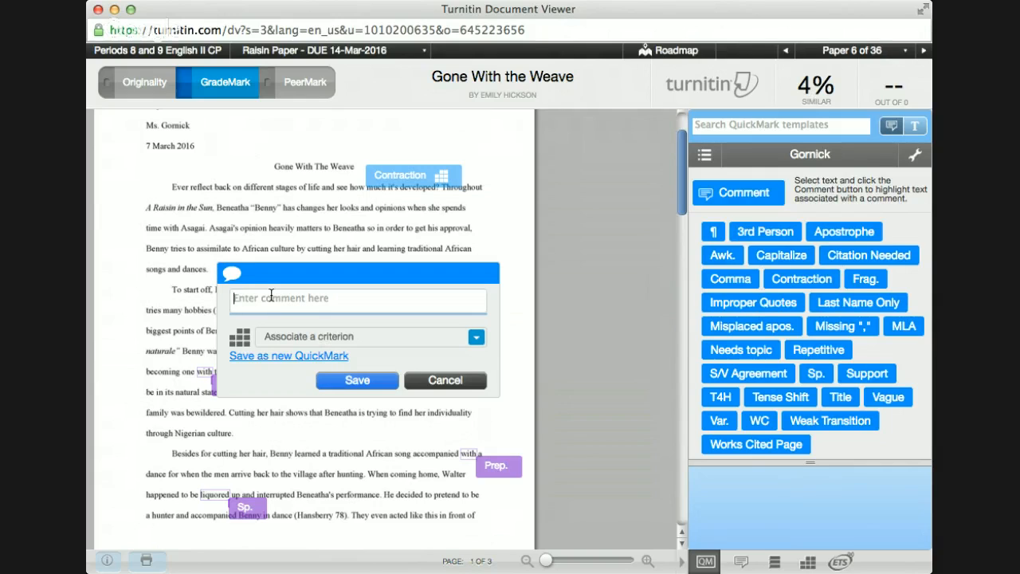
Step: Save the comment 'Ideas/Thesis do not answer the prompt given- who changed the most?' under Ideas
{"action": "type", "text": "Ideas"}
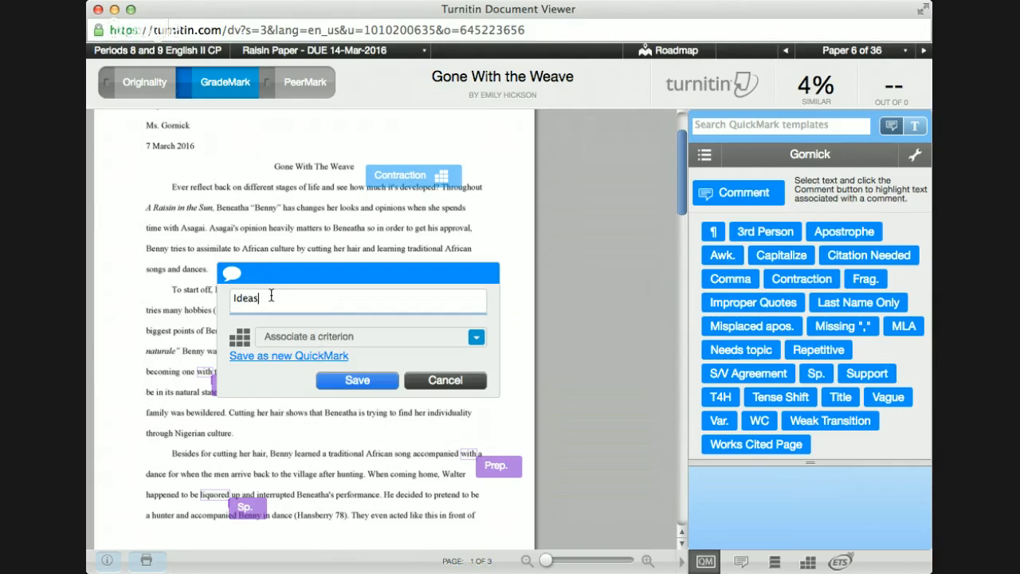
{"action": "type", "text": "/Thesis do not answer the promp"}
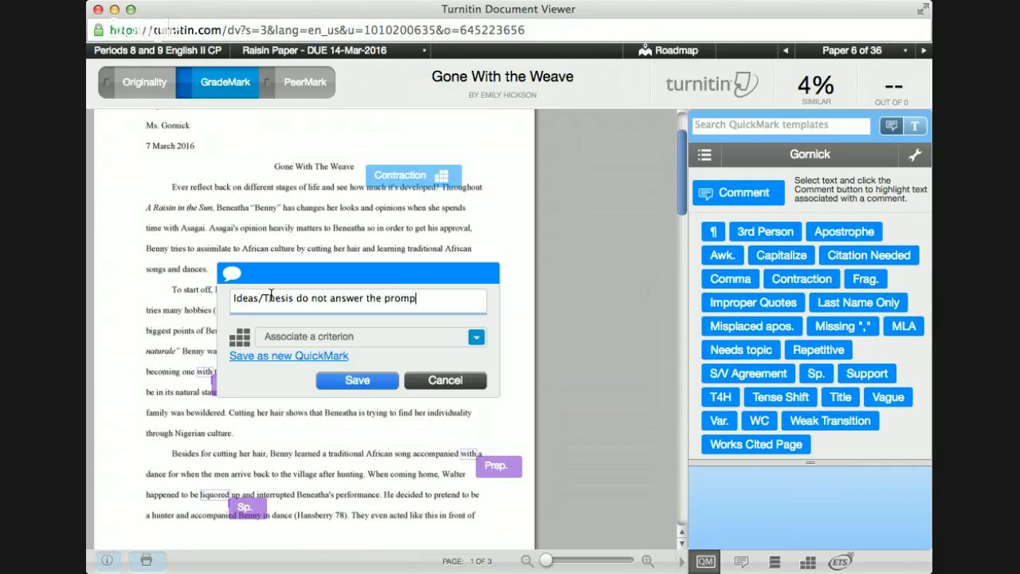
{"action": "type", "text": "t given- who change"}
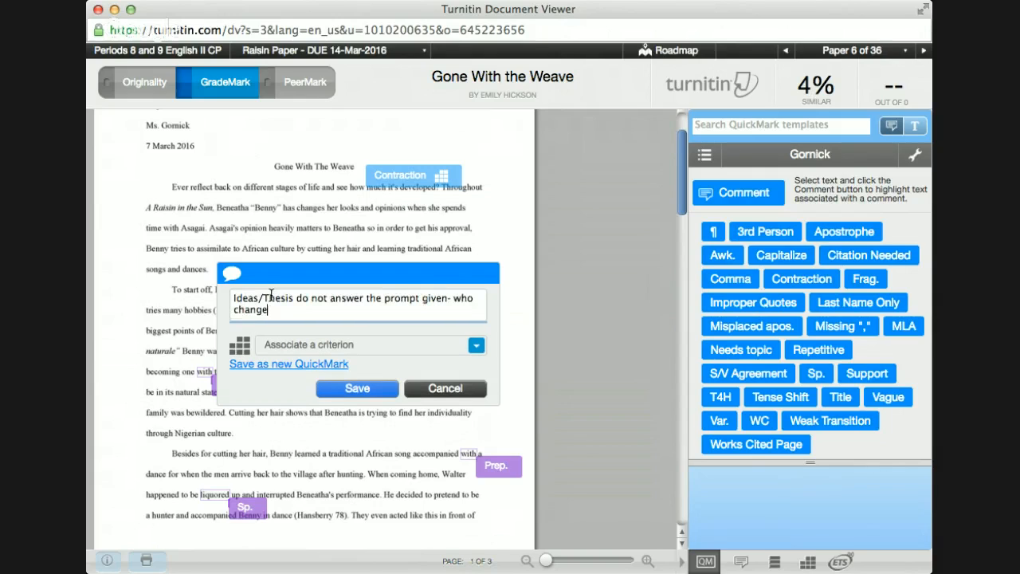
{"action": "type", "text": "d the most?"}
{"action": "key", "text": "BackSpace"}
{"action": "key", "text": "BackSpace"}
{"action": "left_click", "coordinate": [364, 348]}
{"action": "left_click", "coordinate": [310, 366]}
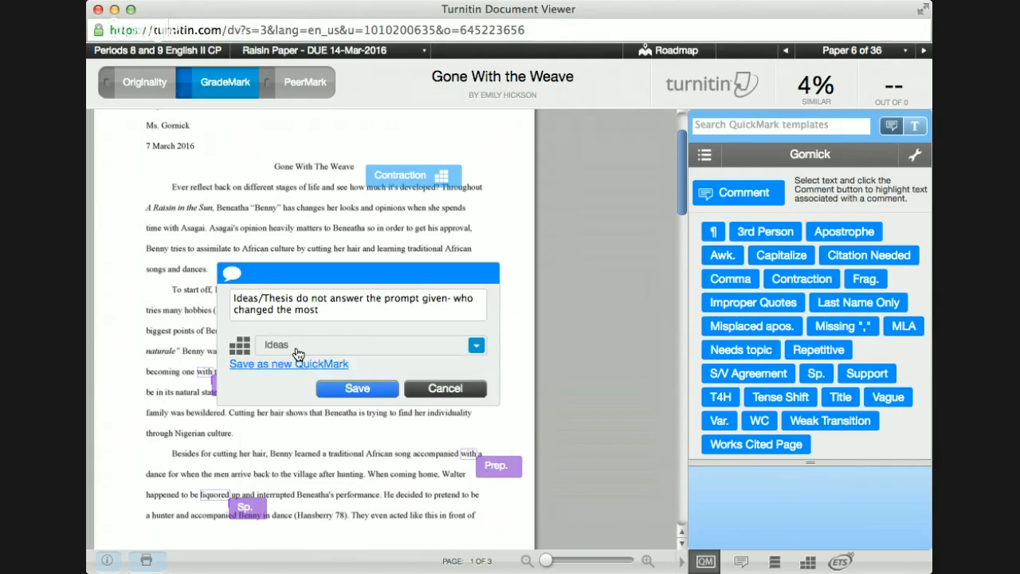
{"action": "left_click", "coordinate": [378, 389]}
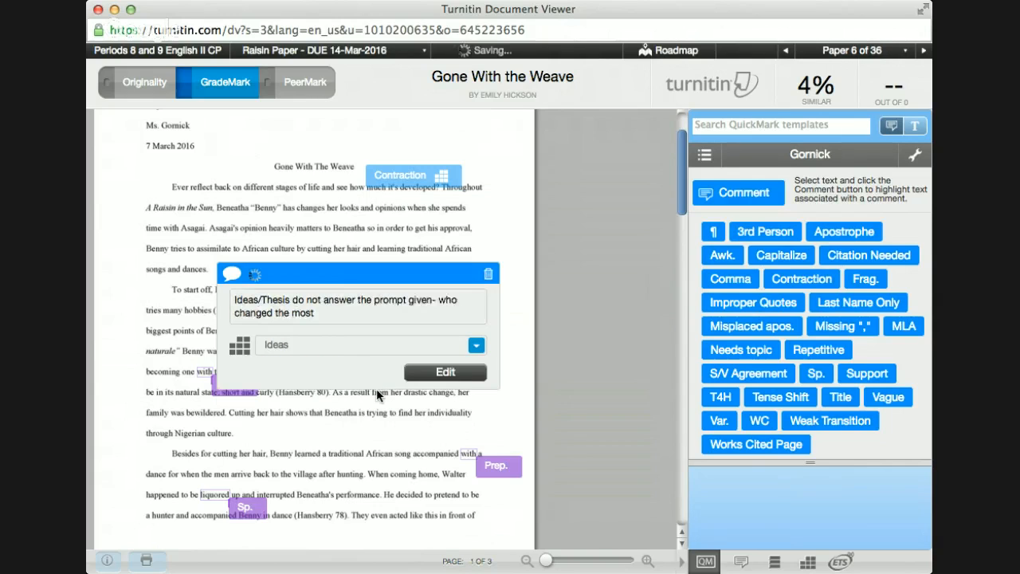
{"action": "left_click", "coordinate": [237, 274]}
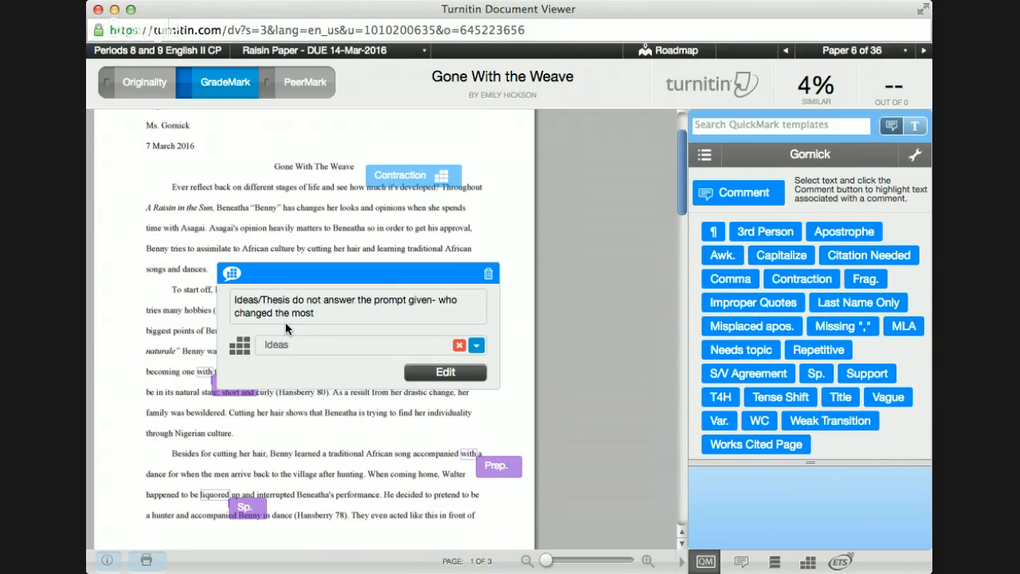
{"action": "left_click", "coordinate": [597, 219]}
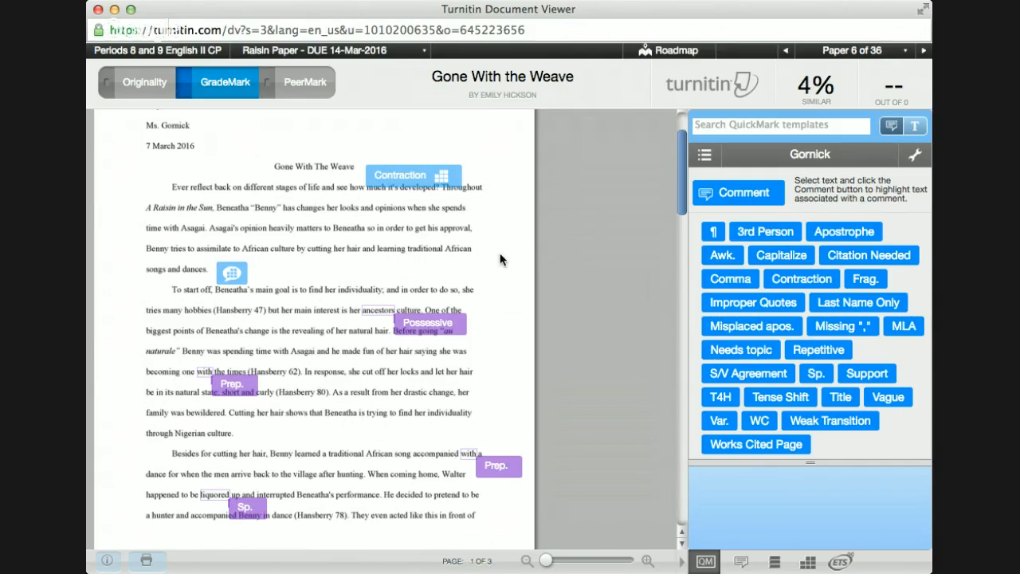
Step: Add a Comma mark near 'Hansberry 47' and an Apostrophe mark next to 'ancestors'
{"action": "scroll", "coordinate": [501, 271], "scroll_direction": "down", "scroll_amount": 1}
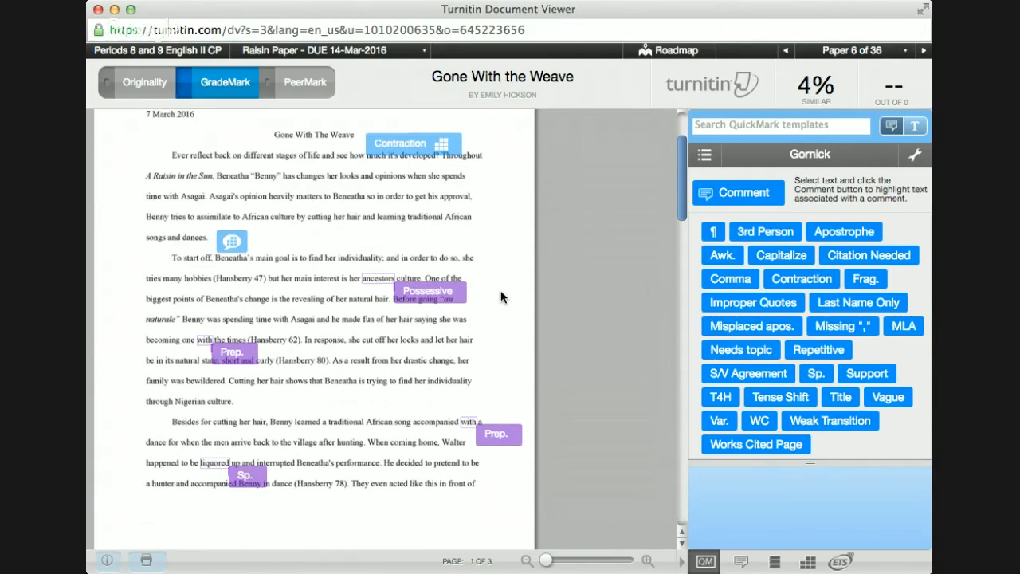
{"action": "scroll", "coordinate": [501, 290], "scroll_direction": "down", "scroll_amount": 2}
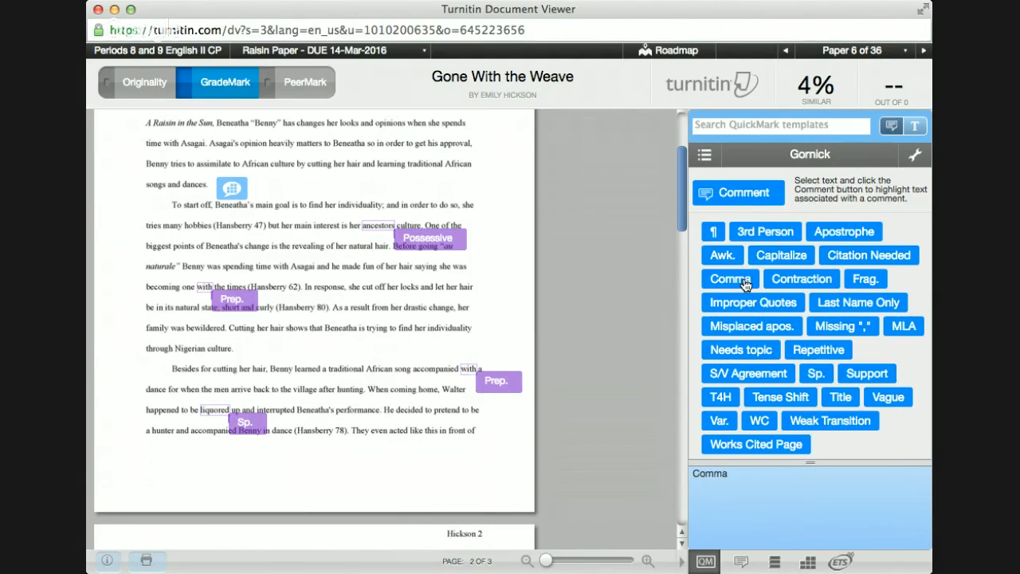
{"action": "left_click_drag", "start_coordinate": [744, 279], "coordinate": [252, 225]}
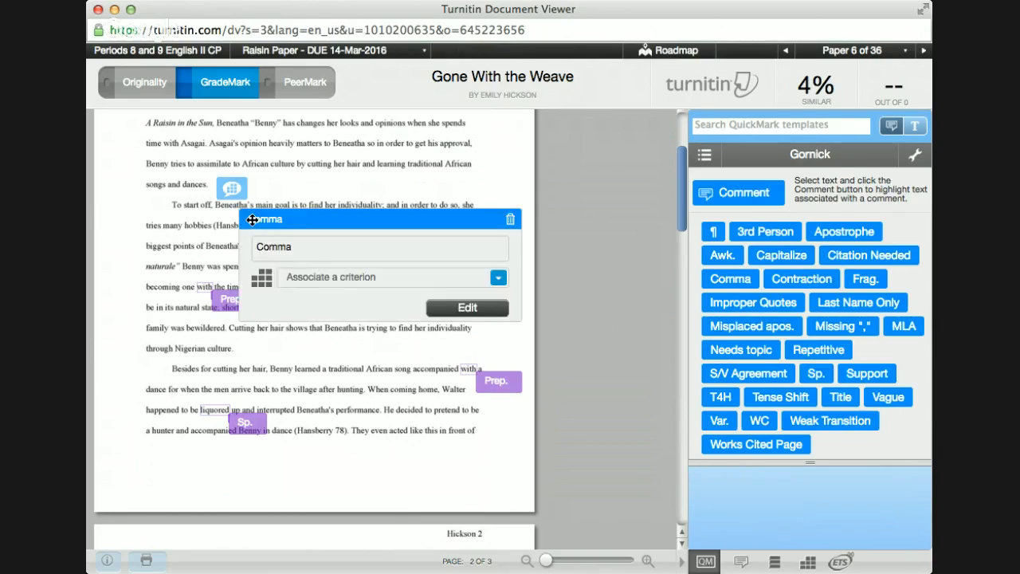
{"action": "left_click", "coordinate": [163, 266]}
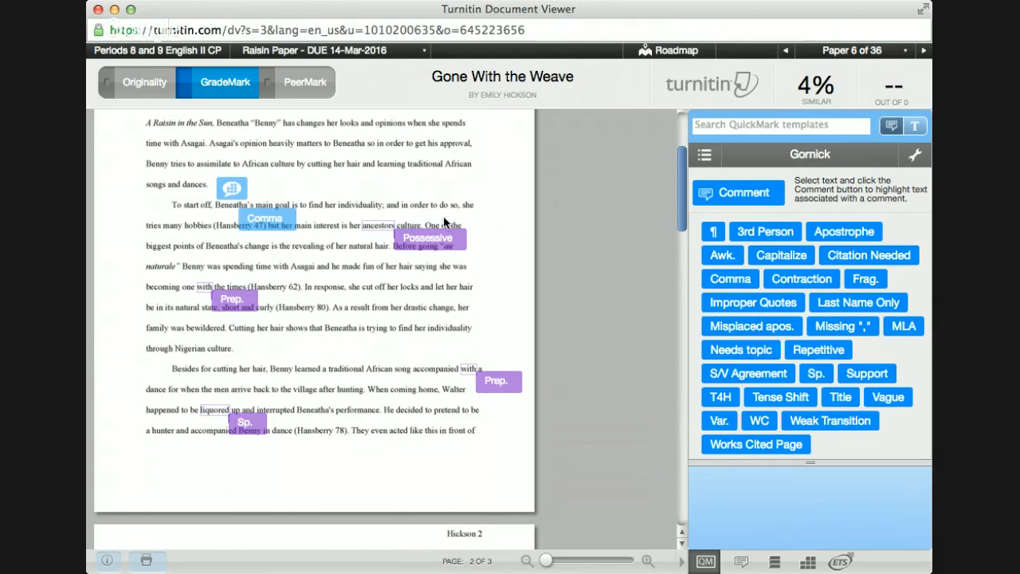
{"action": "left_click_drag", "start_coordinate": [850, 232], "coordinate": [372, 227]}
{"action": "left_click", "coordinate": [371, 217]}
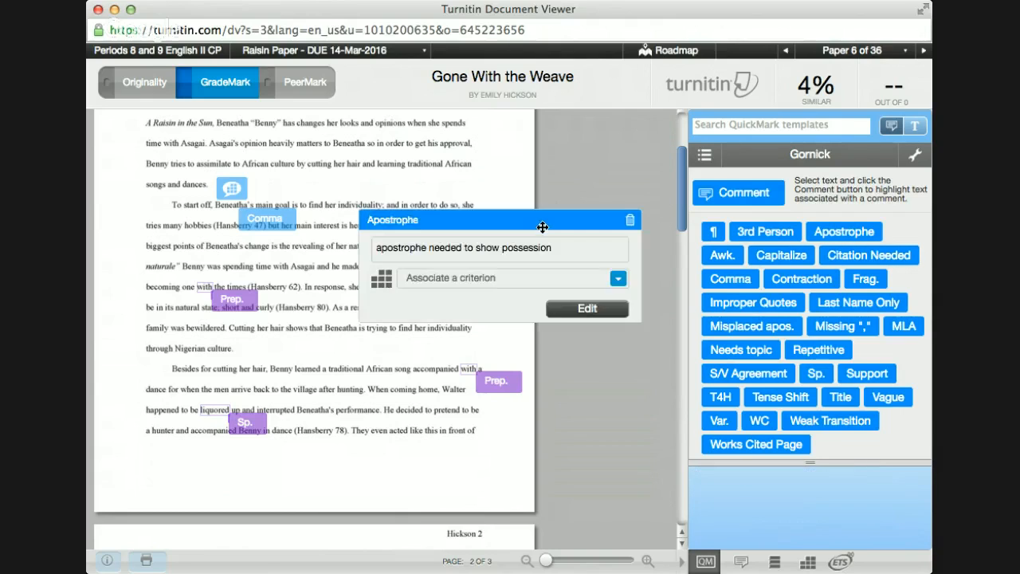
{"action": "left_click", "coordinate": [618, 178]}
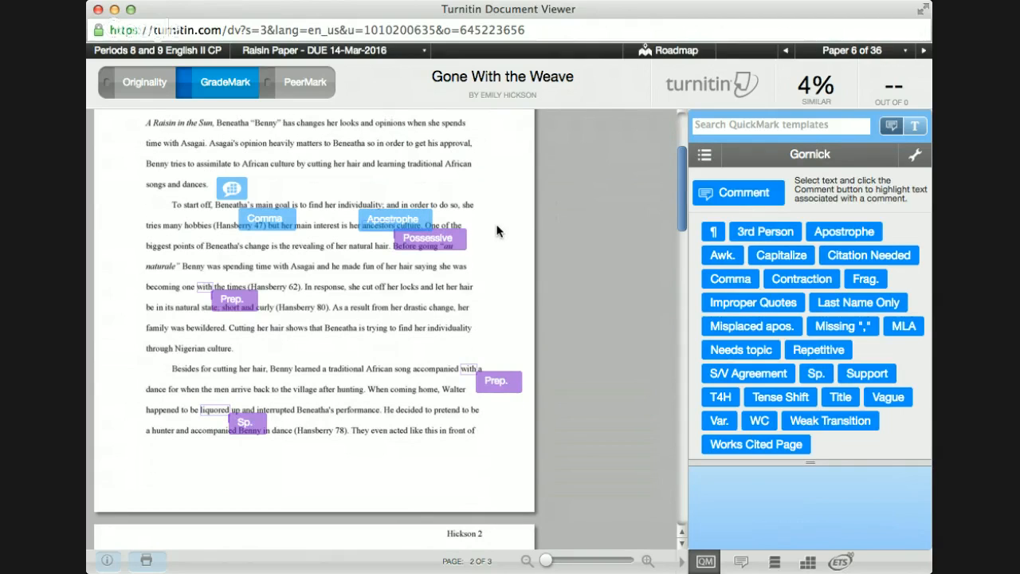
Step: Recheck the Contraction mark's comment on the title, then move down to page 2
{"action": "scroll", "coordinate": [496, 231], "scroll_direction": "up", "scroll_amount": 2}
{"action": "left_click", "coordinate": [438, 153]}
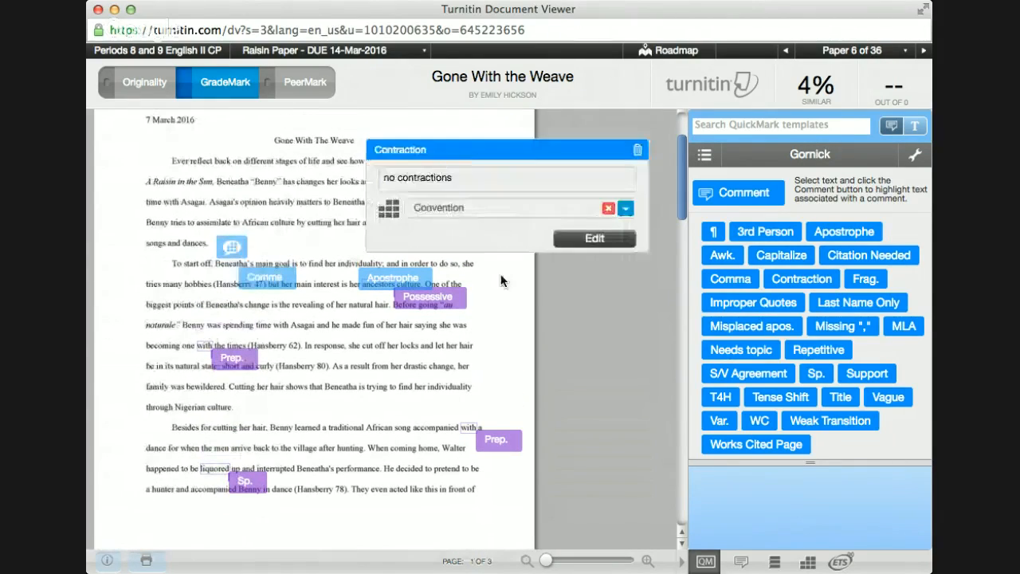
{"action": "left_click", "coordinate": [505, 283]}
{"action": "scroll", "coordinate": [502, 284], "scroll_direction": "down", "scroll_amount": 2}
{"action": "scroll", "coordinate": [502, 284], "scroll_direction": "down", "scroll_amount": 1}
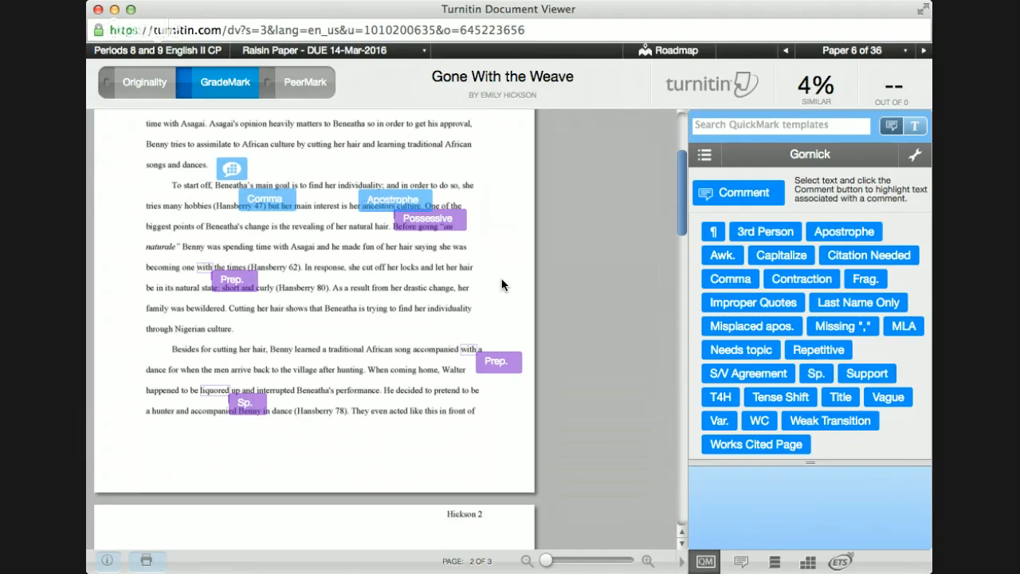
{"action": "scroll", "coordinate": [502, 284], "scroll_direction": "down", "scroll_amount": 1}
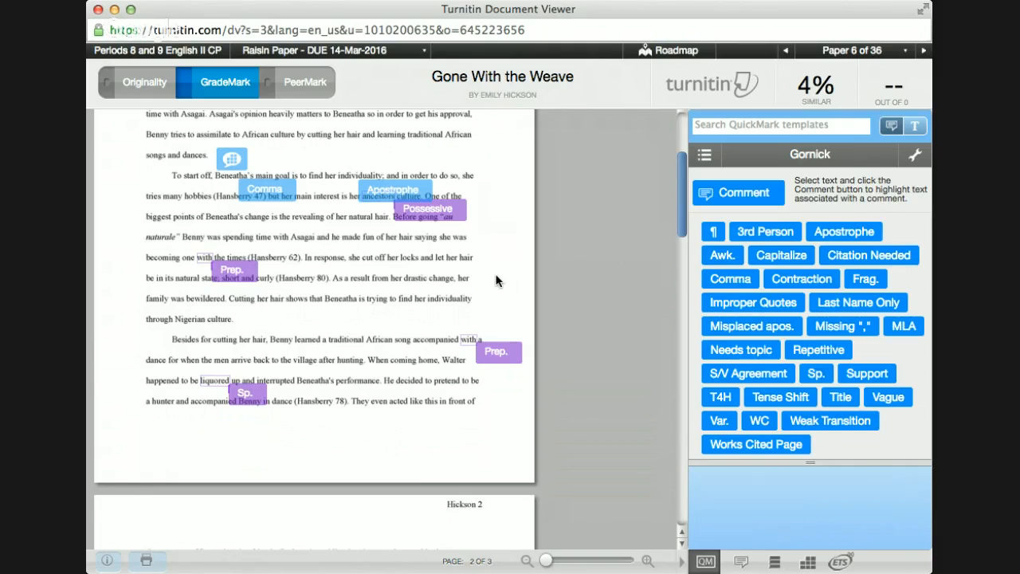
Step: Save the Ideas comment 'Good point- connected with change in character- need stronger thesis…' by the hair-reveal sentence
{"action": "left_click", "coordinate": [255, 271]}
{"action": "left_click", "coordinate": [193, 206]}
{"action": "type", "text": "Good p"}
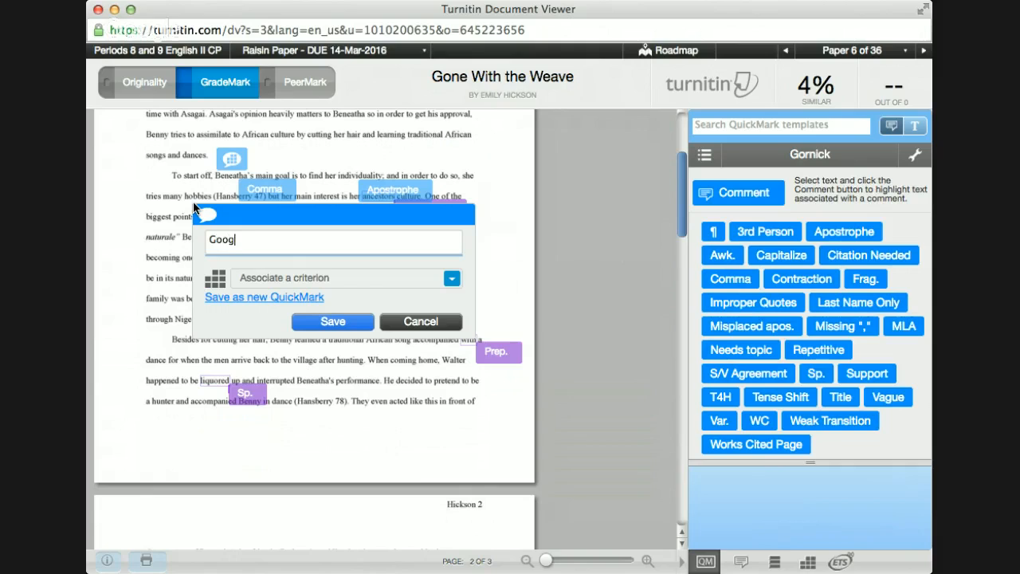
{"action": "type", "text": "oint- connected with"}
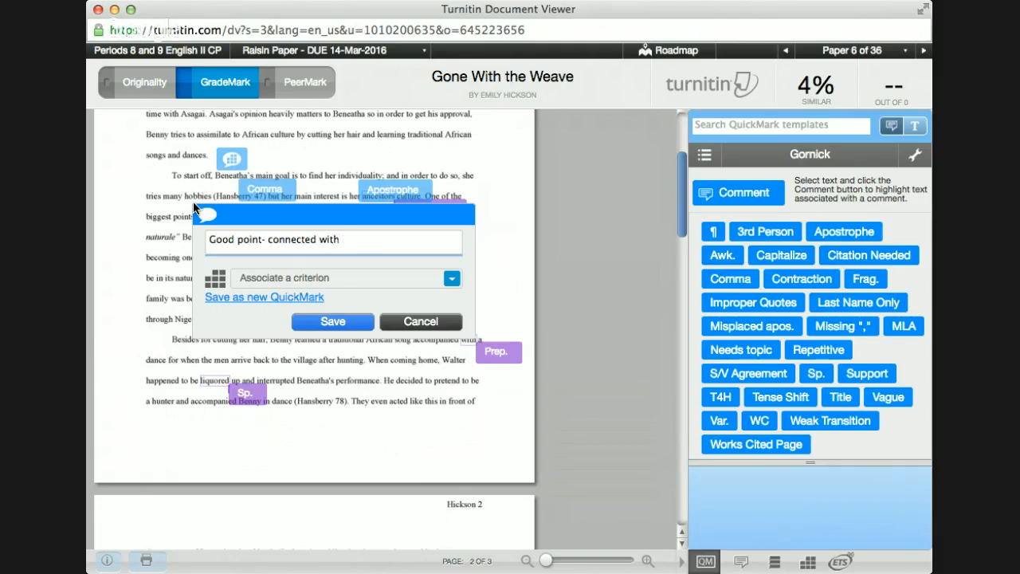
{"action": "type", "text": " change in character- "}
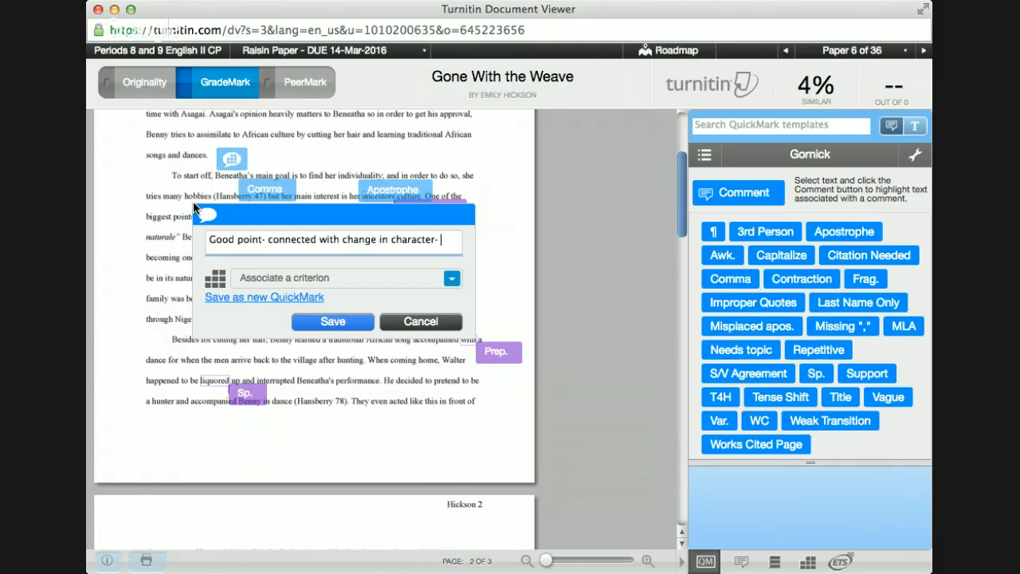
{"action": "type", "text": "need st"}
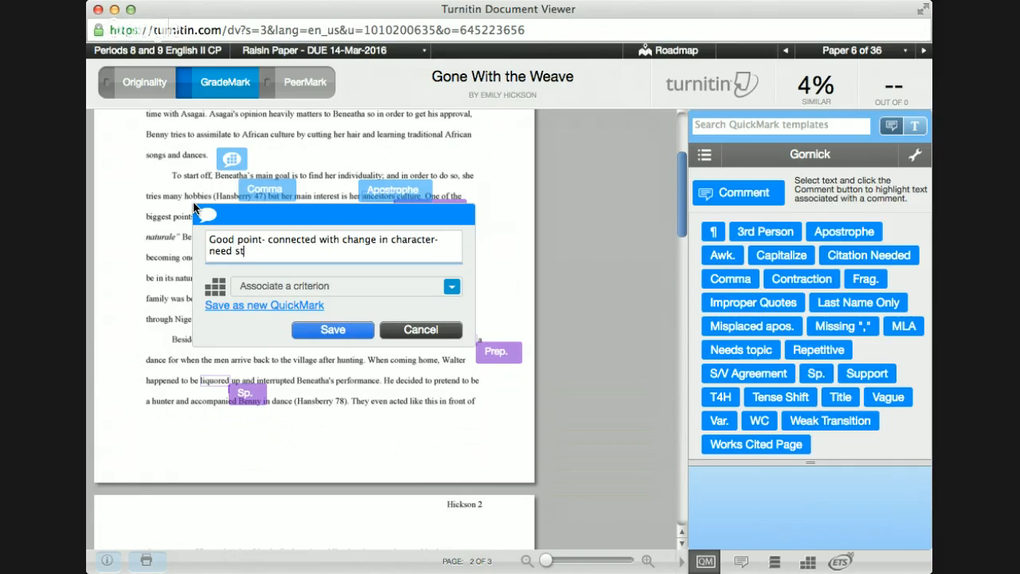
{"action": "type", "text": "ronger thesis to make p"}
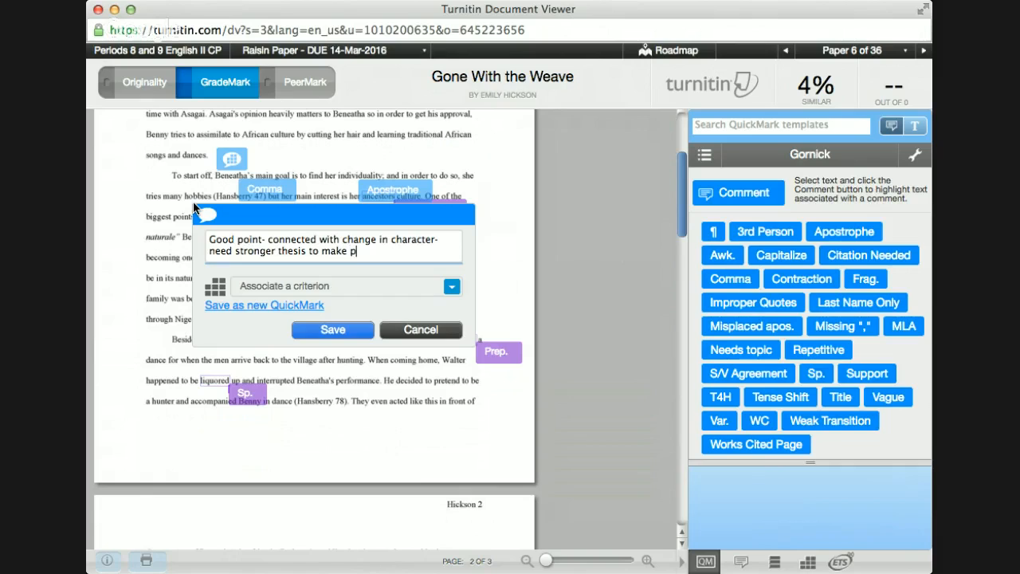
{"action": "type", "text": "oint more clear"}
{"action": "left_click", "coordinate": [333, 290]}
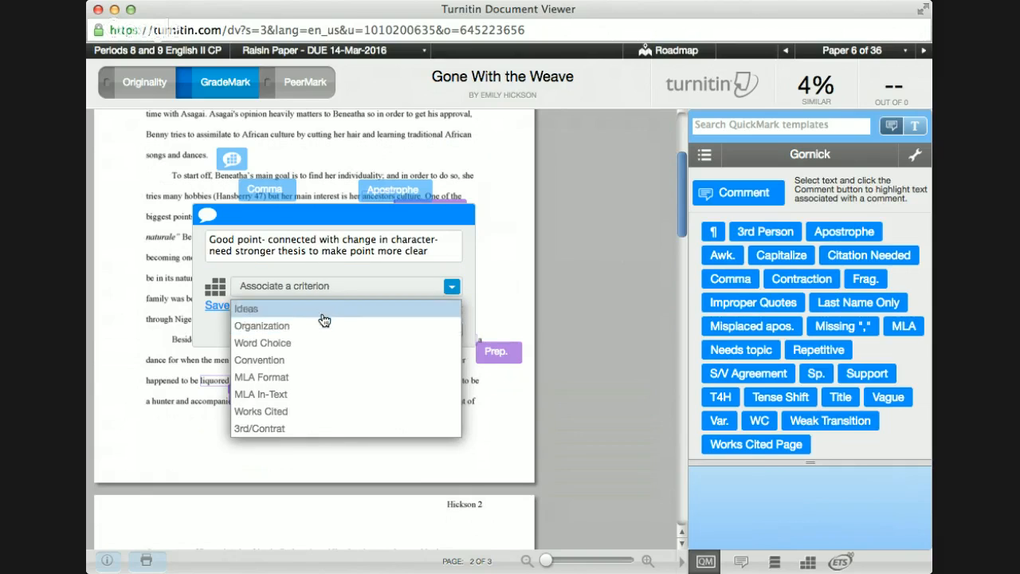
{"action": "left_click", "coordinate": [327, 309]}
{"action": "left_click", "coordinate": [337, 331]}
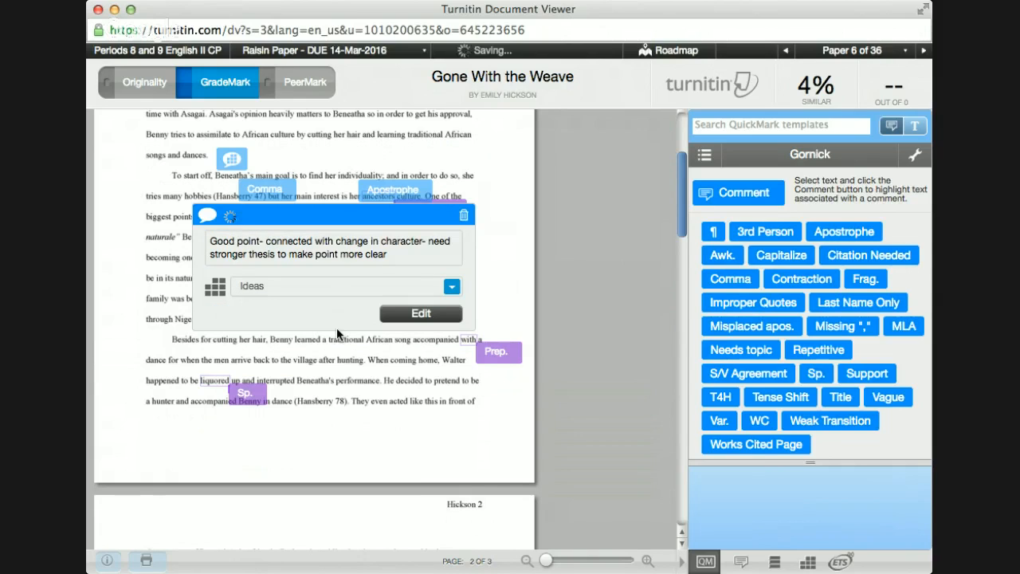
{"action": "left_click", "coordinate": [600, 250]}
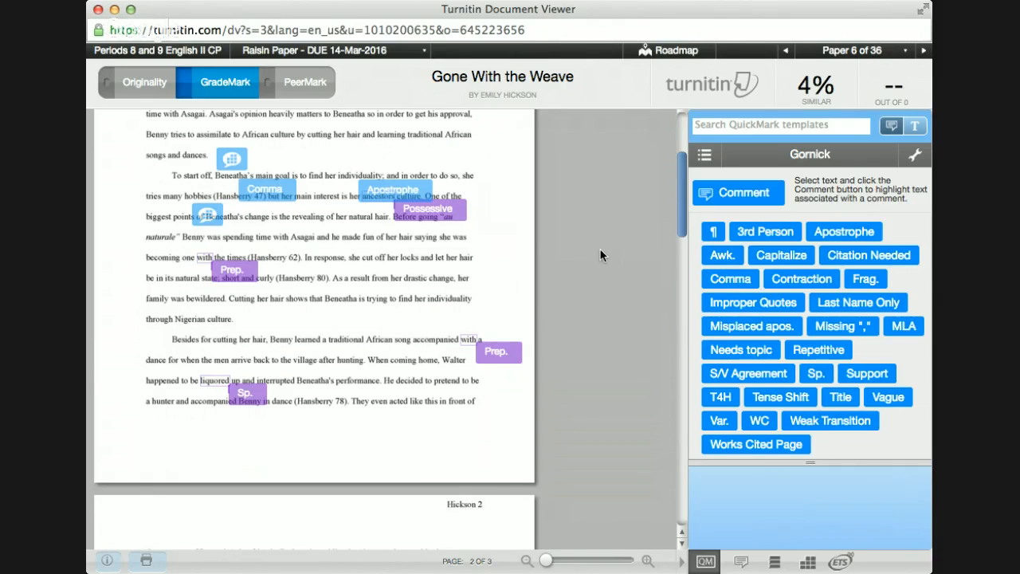
Step: Place a Tense Shift mark on the 'Cutting her hair' sentence, linked to Convention
{"action": "mouse_move", "coordinate": [213, 212]}
{"action": "scroll", "coordinate": [504, 257], "scroll_direction": "down", "scroll_amount": 3}
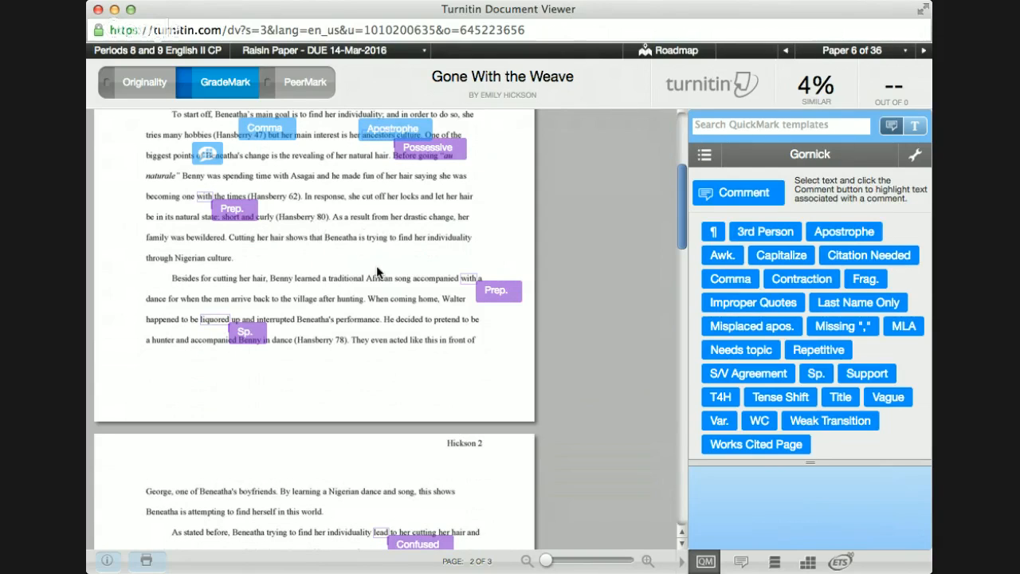
{"action": "scroll", "coordinate": [376, 268], "scroll_direction": "down", "scroll_amount": 2}
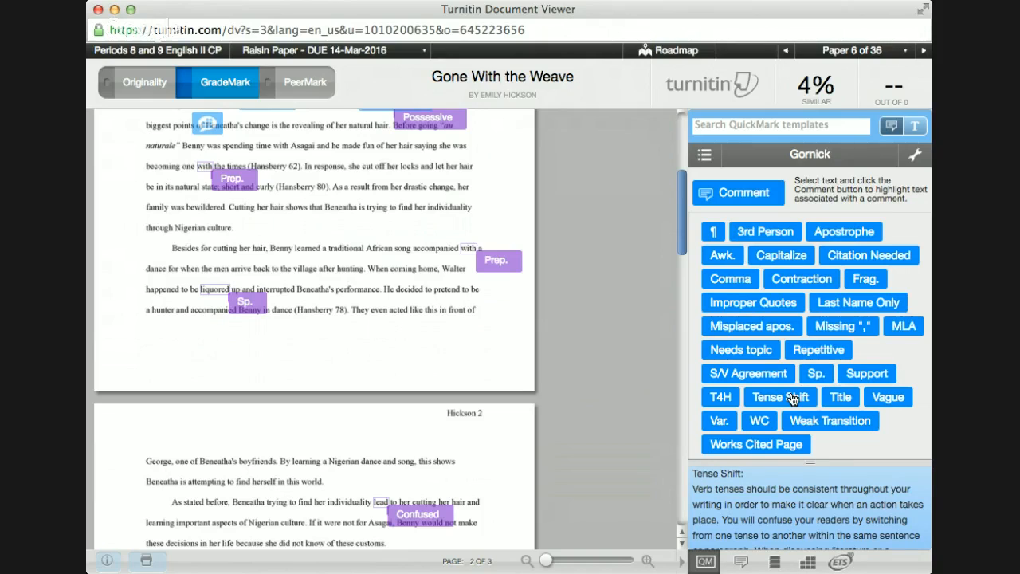
{"action": "left_click_drag", "start_coordinate": [791, 398], "coordinate": [162, 199]}
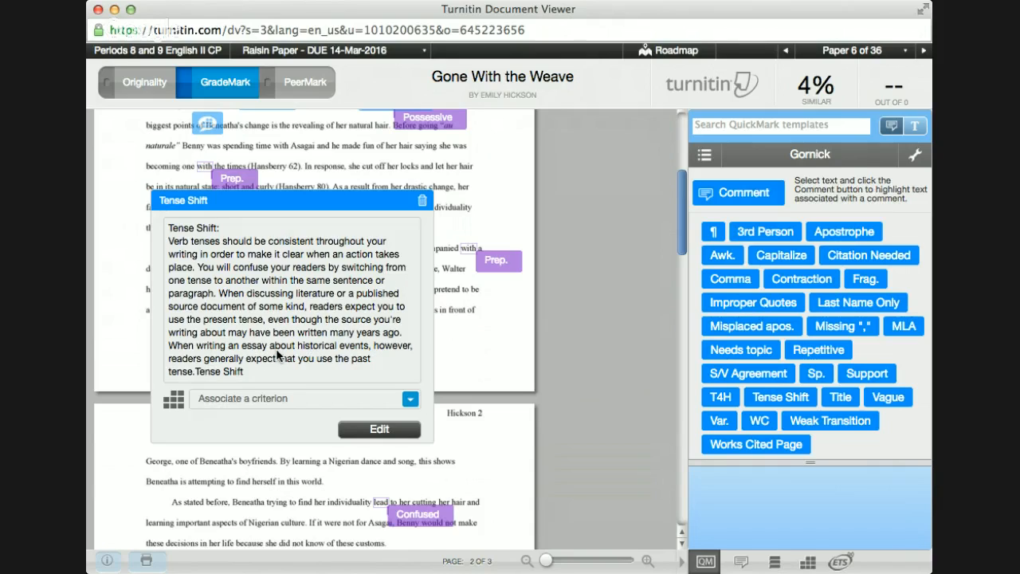
{"action": "left_click", "coordinate": [229, 405]}
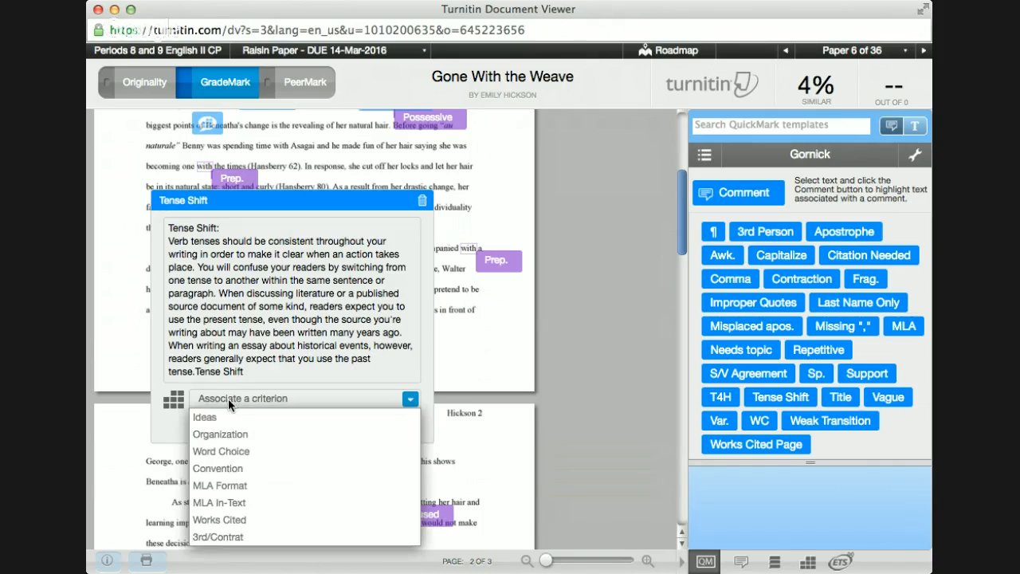
{"action": "left_click", "coordinate": [231, 469]}
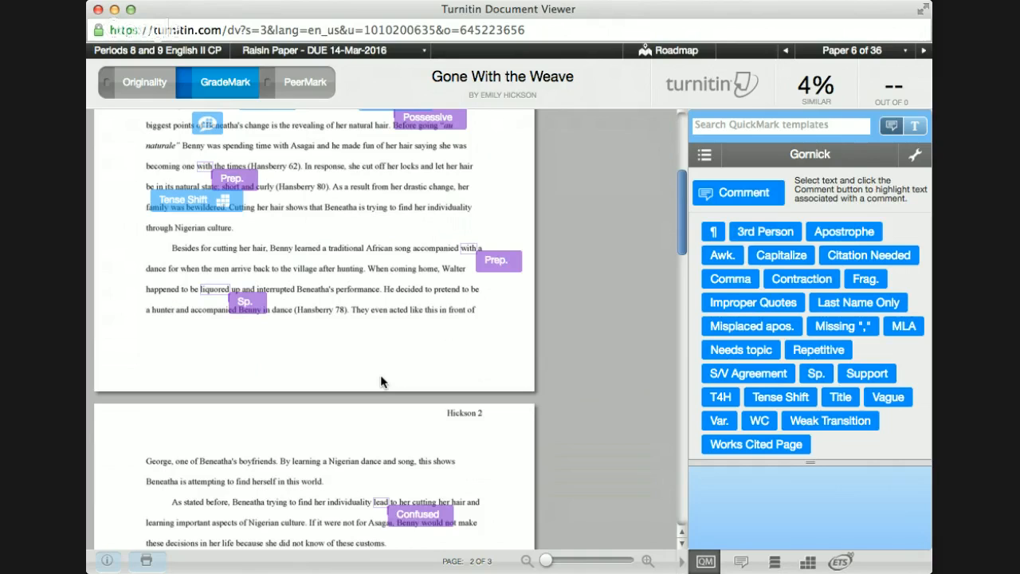
{"action": "scroll", "coordinate": [380, 381], "scroll_direction": "down", "scroll_amount": 1}
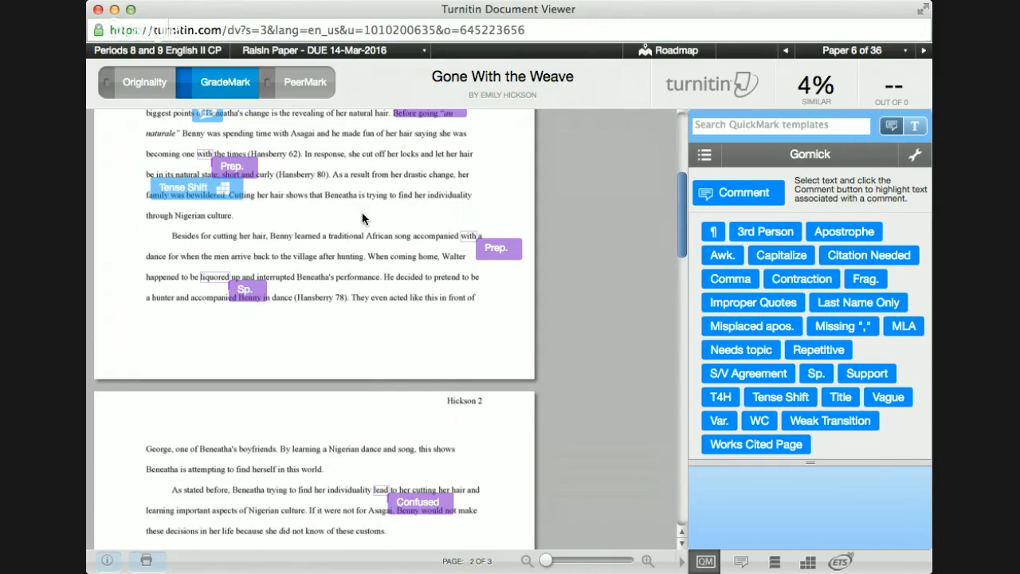
Step: Add and save the comment 'need to connect to prompt and answer question more' linked to Ideas
{"action": "left_click", "coordinate": [240, 209]}
{"action": "type", "text": "ne"}
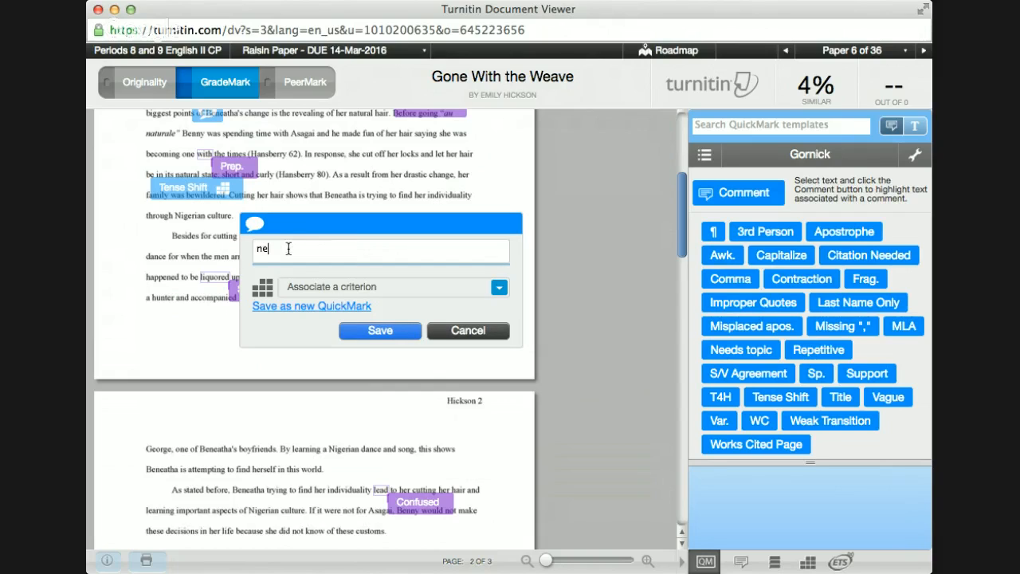
{"action": "type", "text": "ed to connect to prompt and answer que"}
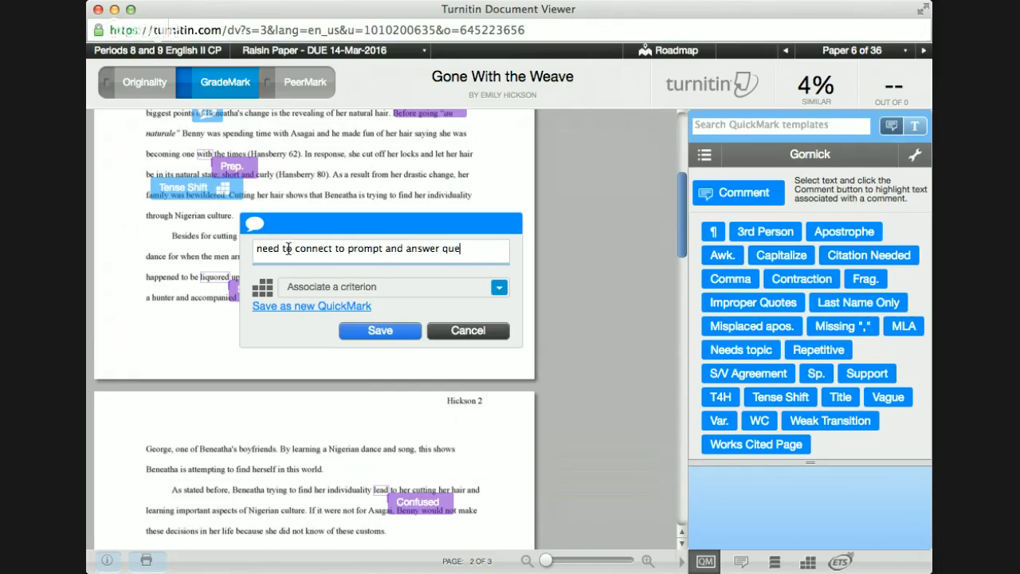
{"action": "type", "text": "stion more"}
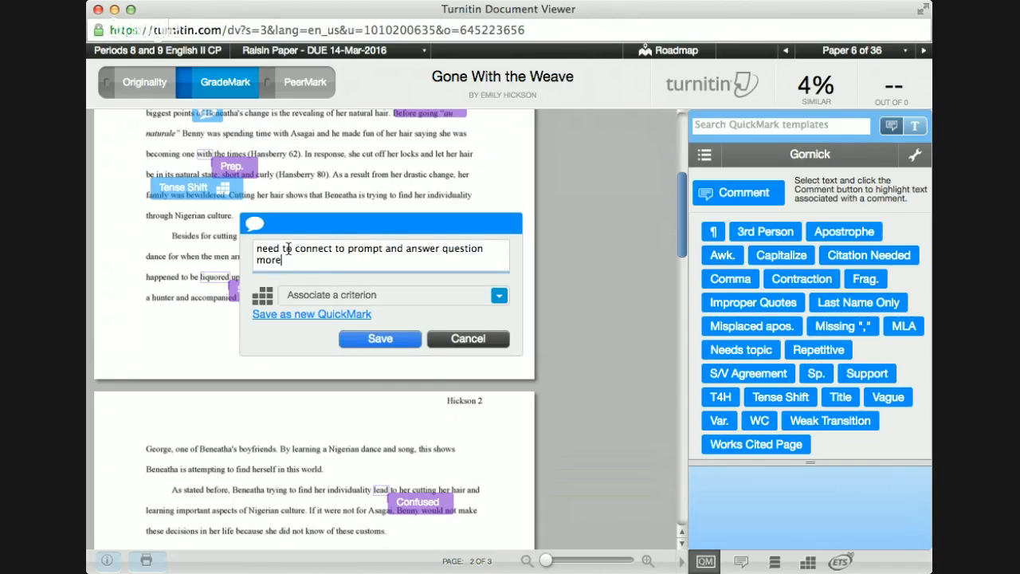
{"action": "left_click", "coordinate": [341, 297]}
{"action": "left_click", "coordinate": [342, 317]}
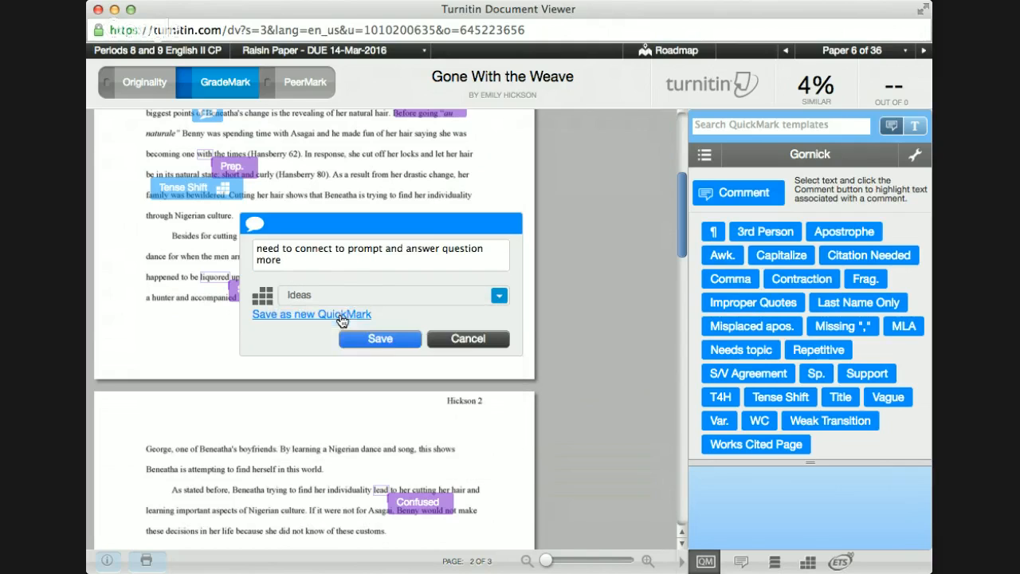
{"action": "left_click", "coordinate": [381, 340]}
{"action": "left_click", "coordinate": [401, 368]}
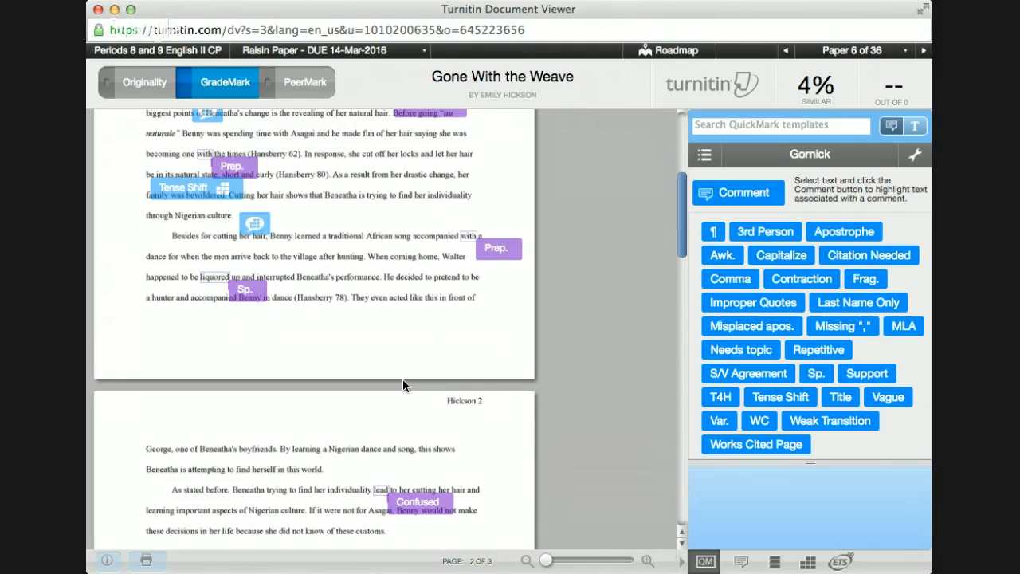
Step: Place the Works Cited Page QuickMark above the citations on page 3
{"action": "scroll", "coordinate": [384, 221], "scroll_direction": "down", "scroll_amount": 10}
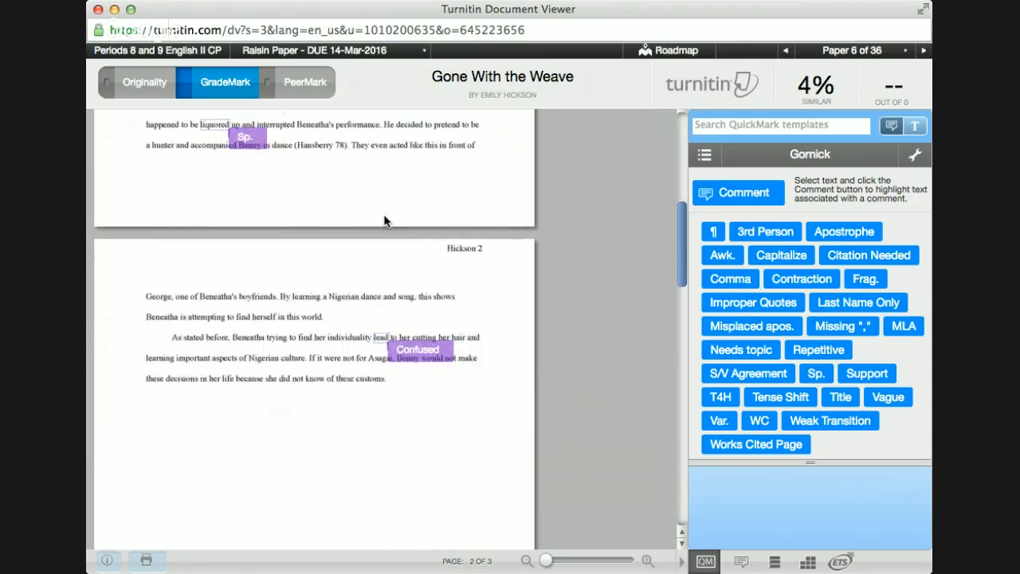
{"action": "scroll", "coordinate": [385, 221], "scroll_direction": "down", "scroll_amount": 5}
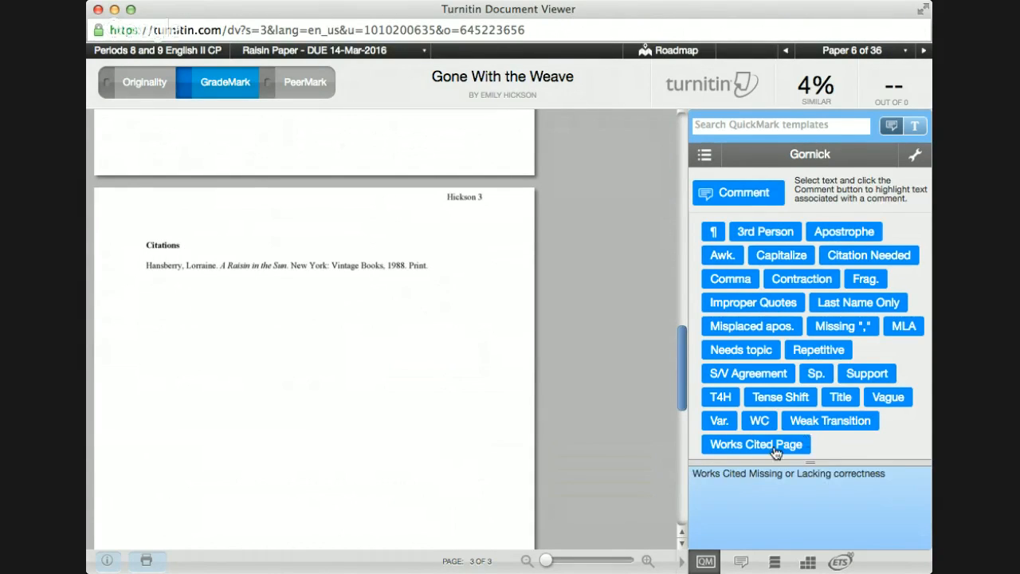
{"action": "left_click_drag", "start_coordinate": [717, 448], "coordinate": [184, 237]}
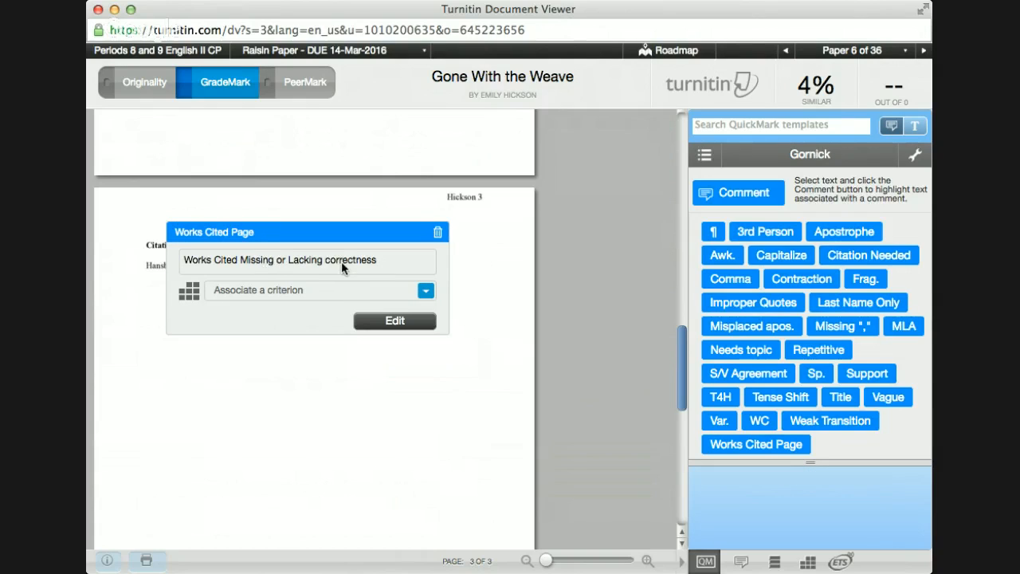
{"action": "left_click", "coordinate": [252, 410]}
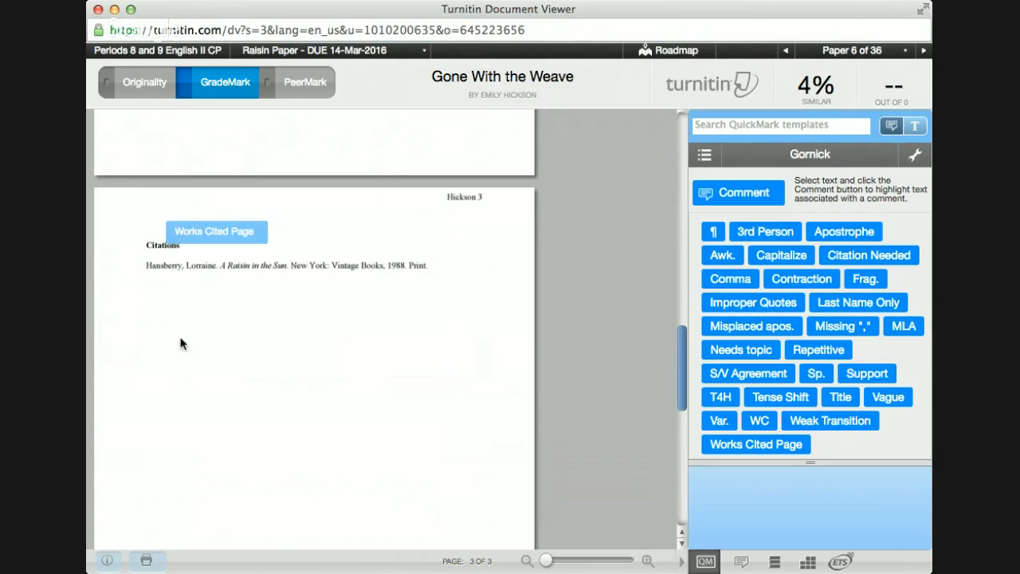
Step: Add and save a 'Title: Works Cited' comment linked to the Works Cited criterion
{"action": "left_click", "coordinate": [308, 241]}
{"action": "type", "text": "Ti"}
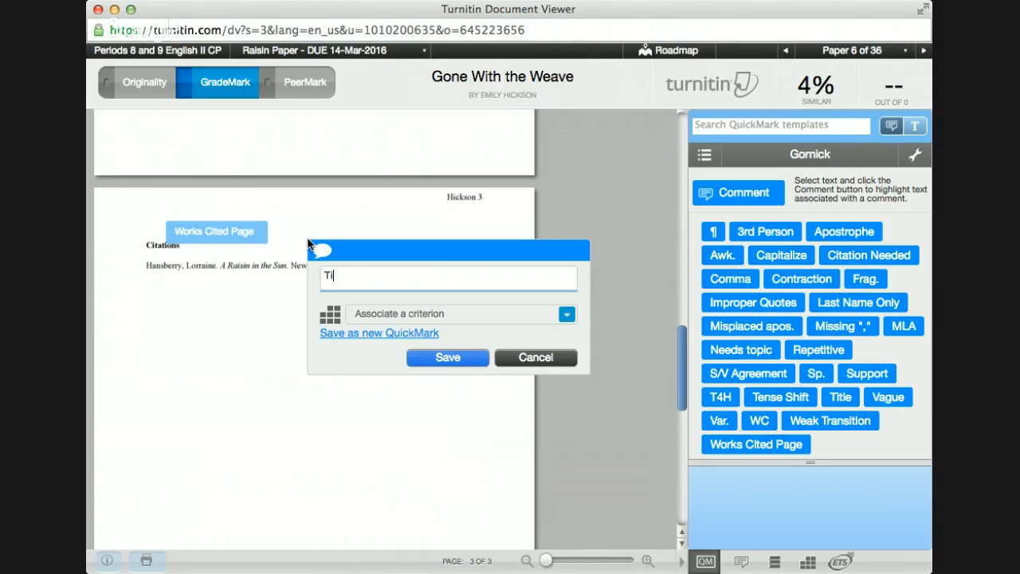
{"action": "type", "text": "tle: Works Cited"}
{"action": "left_click", "coordinate": [417, 318]}
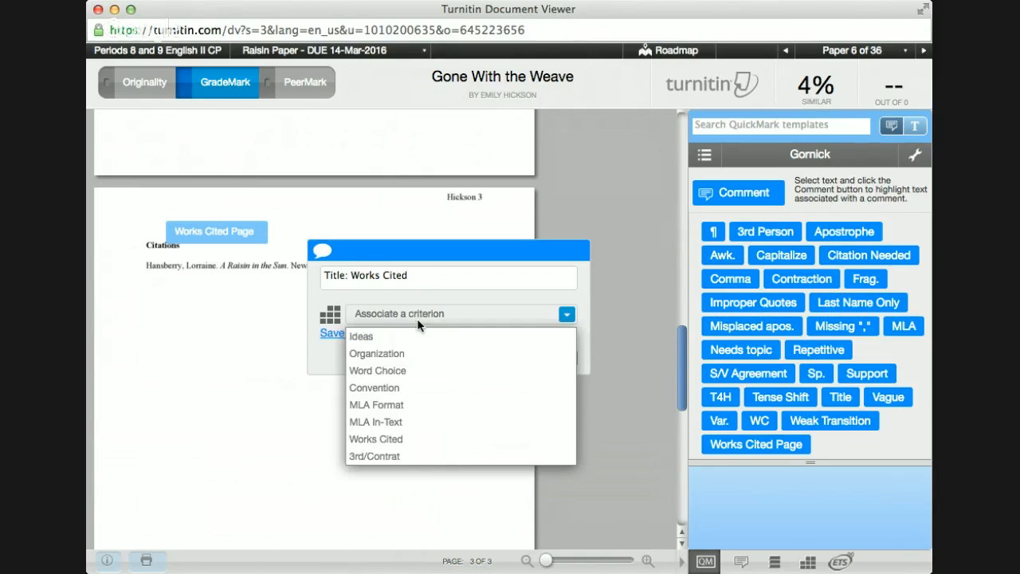
{"action": "left_click", "coordinate": [383, 439]}
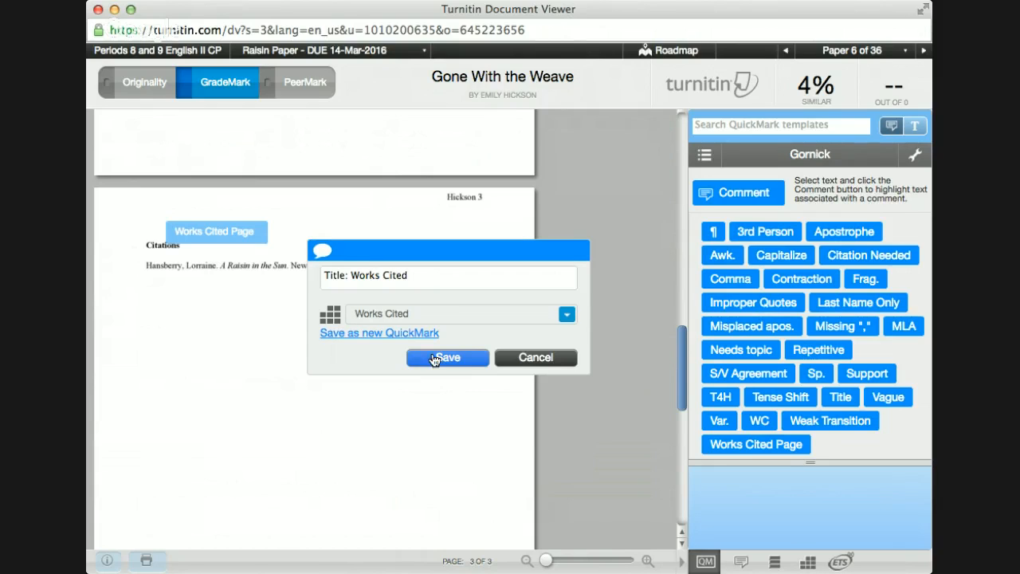
{"action": "left_click", "coordinate": [435, 359]}
{"action": "left_click", "coordinate": [139, 276]}
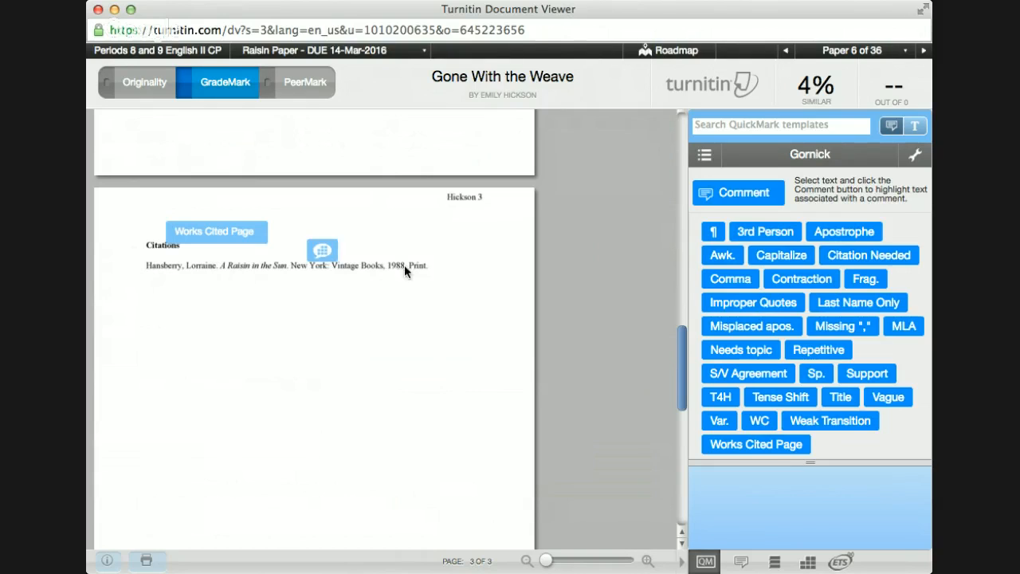
{"action": "left_click", "coordinate": [321, 251]}
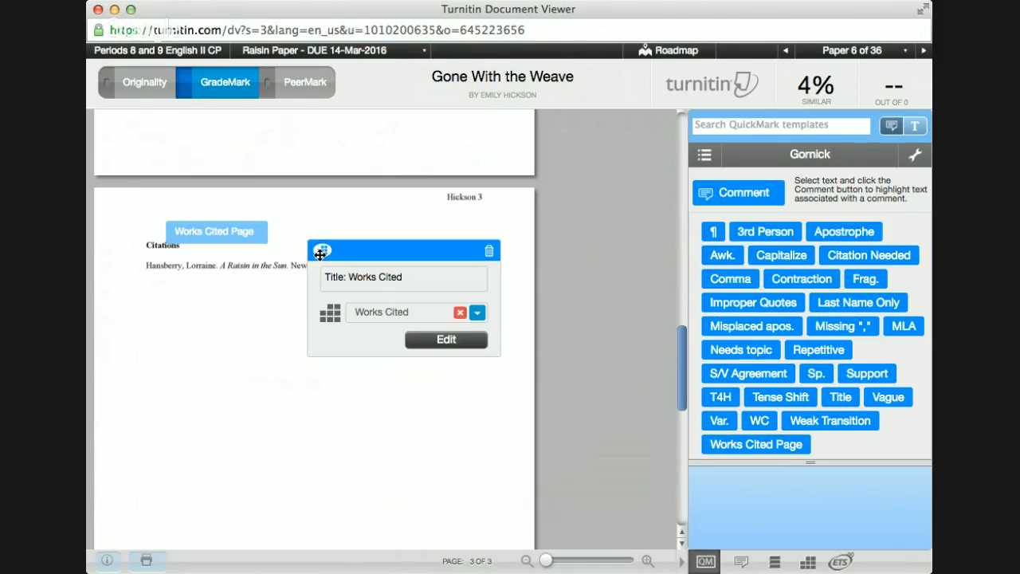
{"action": "left_click", "coordinate": [343, 180]}
{"action": "scroll", "coordinate": [344, 189], "scroll_direction": "up", "scroll_amount": 3}
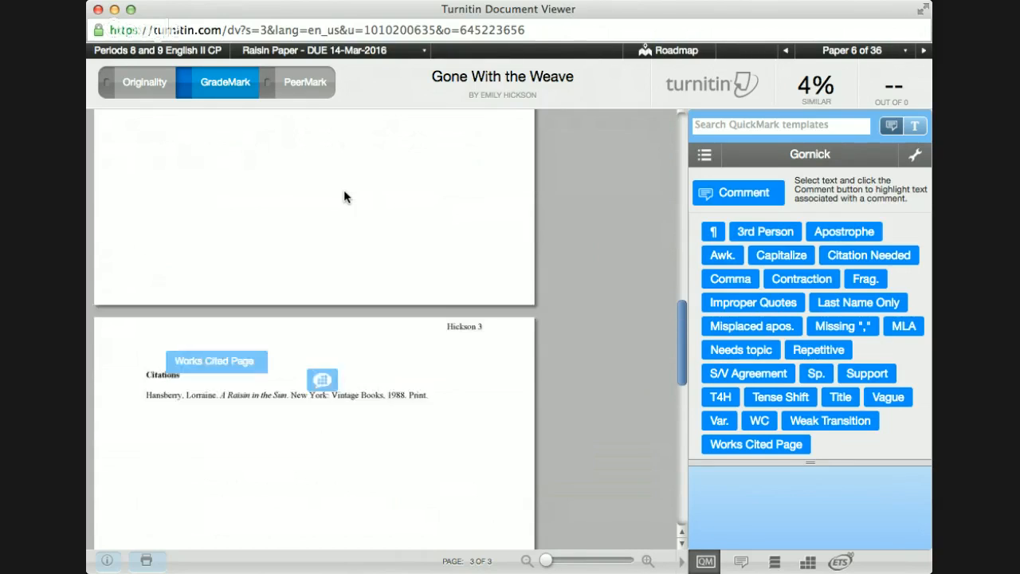
{"action": "scroll", "coordinate": [343, 191], "scroll_direction": "up", "scroll_amount": 10}
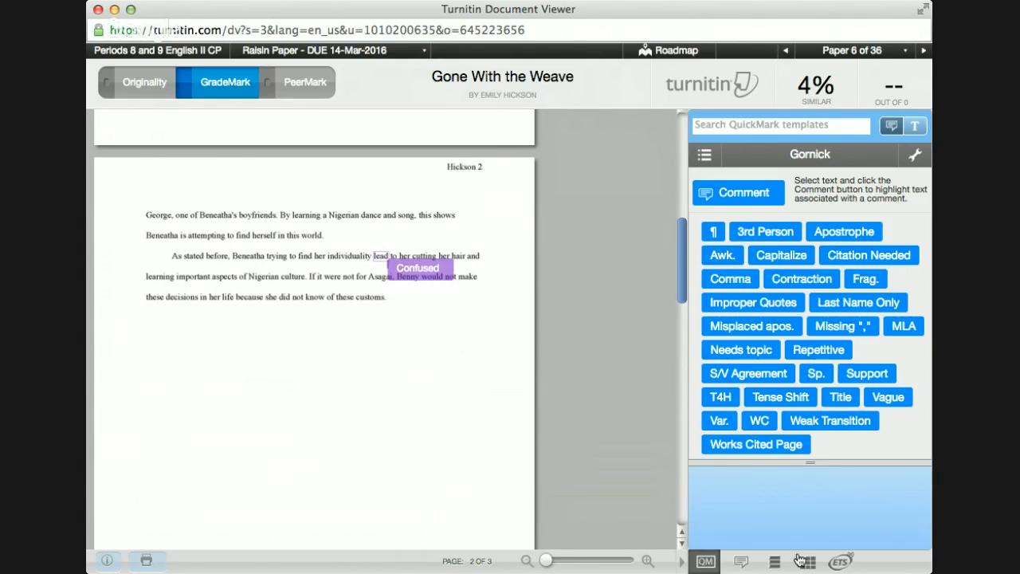
Step: Show the Essay Rubric 2014 panel and enlarge its score descriptions
{"action": "scroll", "coordinate": [419, 291], "scroll_direction": "up", "scroll_amount": 5}
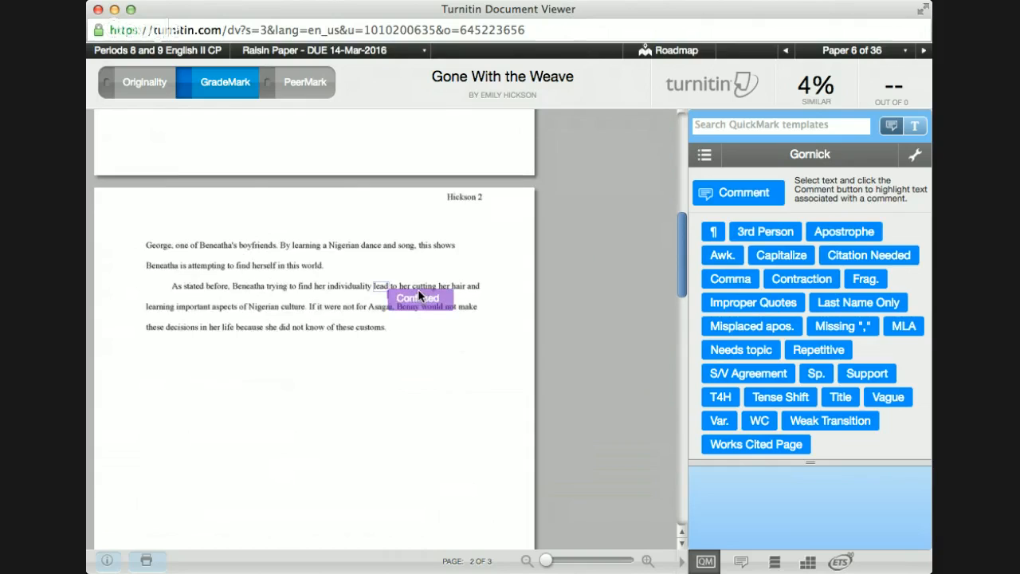
{"action": "scroll", "coordinate": [418, 288], "scroll_direction": "up", "scroll_amount": 3}
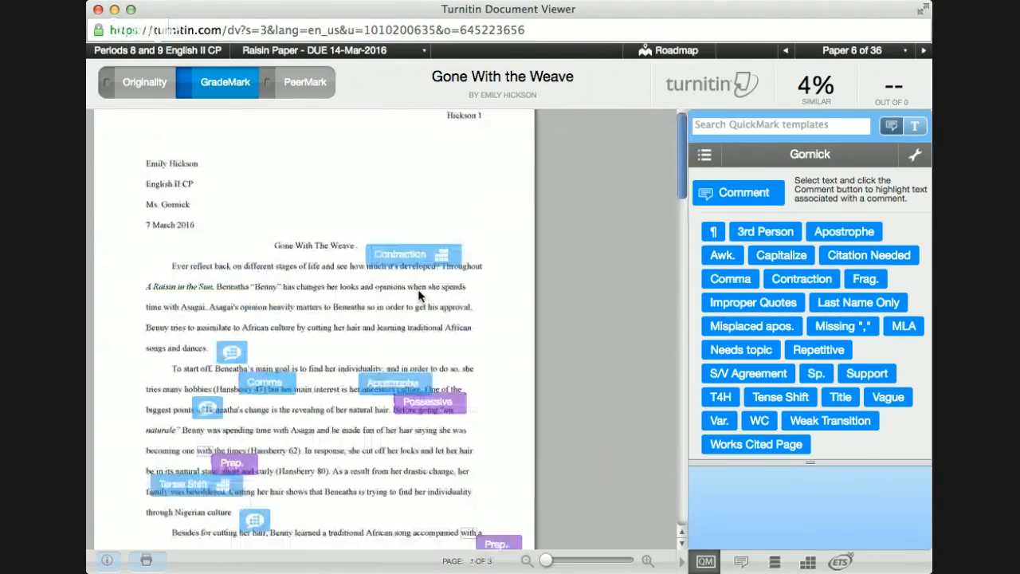
{"action": "left_click", "coordinate": [807, 564]}
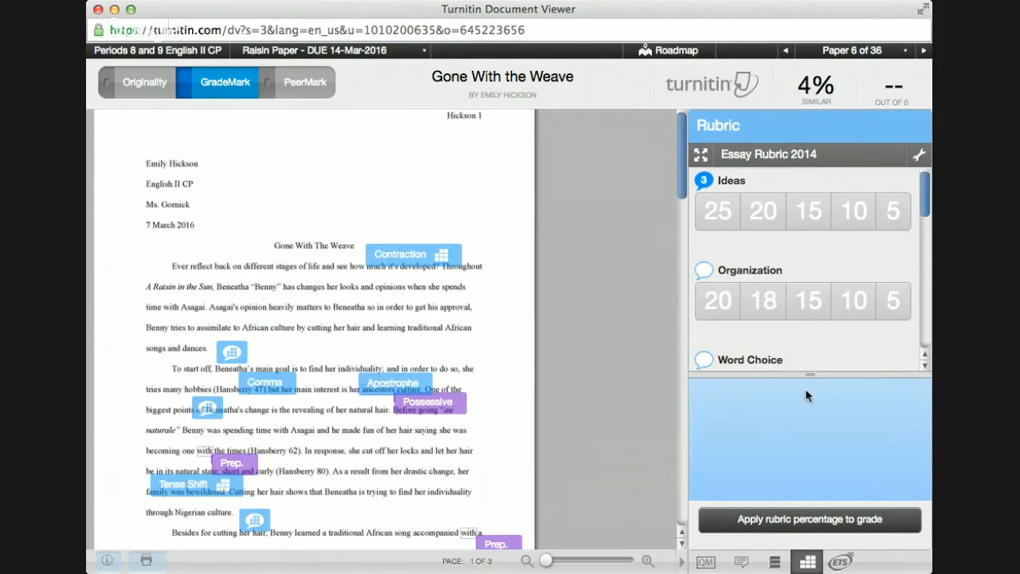
{"action": "left_click_drag", "start_coordinate": [807, 373], "coordinate": [806, 324]}
Step: Score Ideas 10, Organization 18, Word Choice 18 and Convention 6
{"action": "mouse_move", "coordinate": [721, 209]}
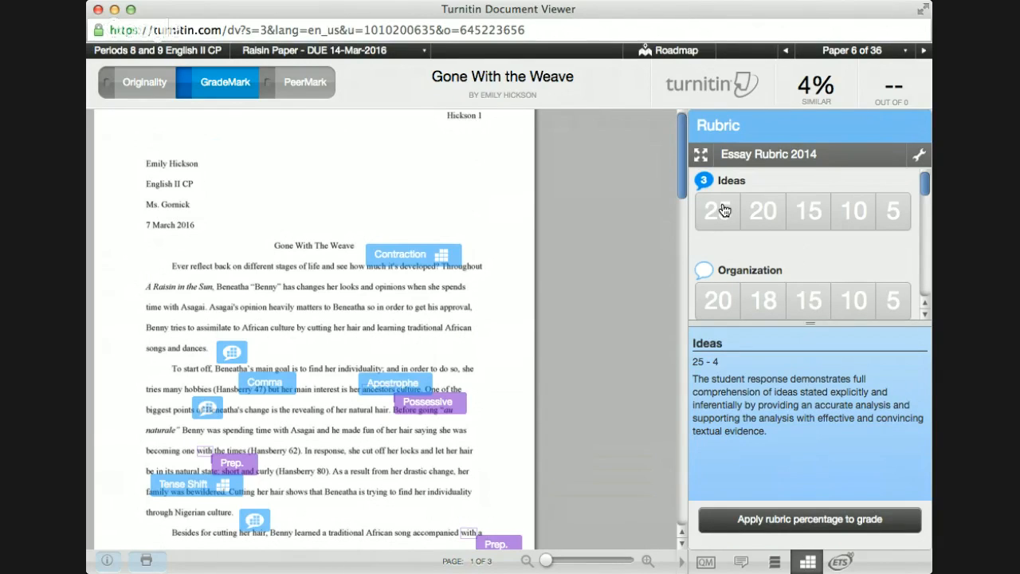
{"action": "mouse_move", "coordinate": [795, 221]}
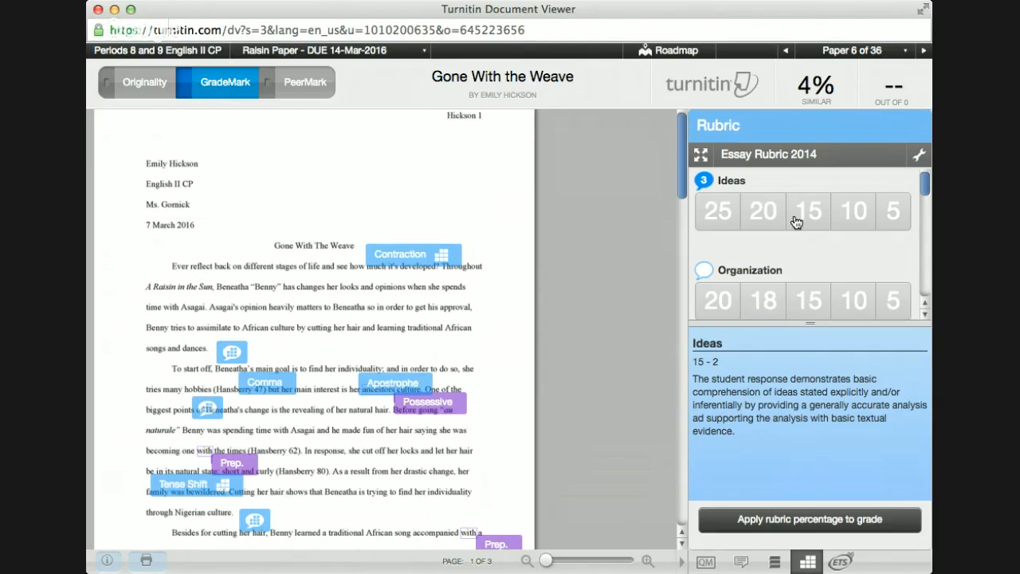
{"action": "mouse_move", "coordinate": [856, 226]}
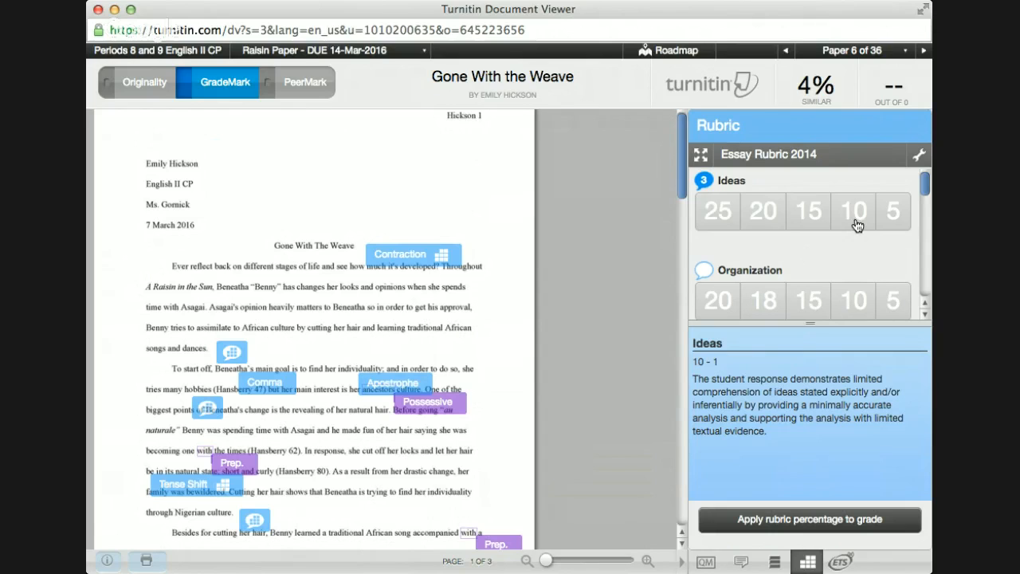
{"action": "left_click", "coordinate": [856, 221]}
{"action": "mouse_move", "coordinate": [763, 311]}
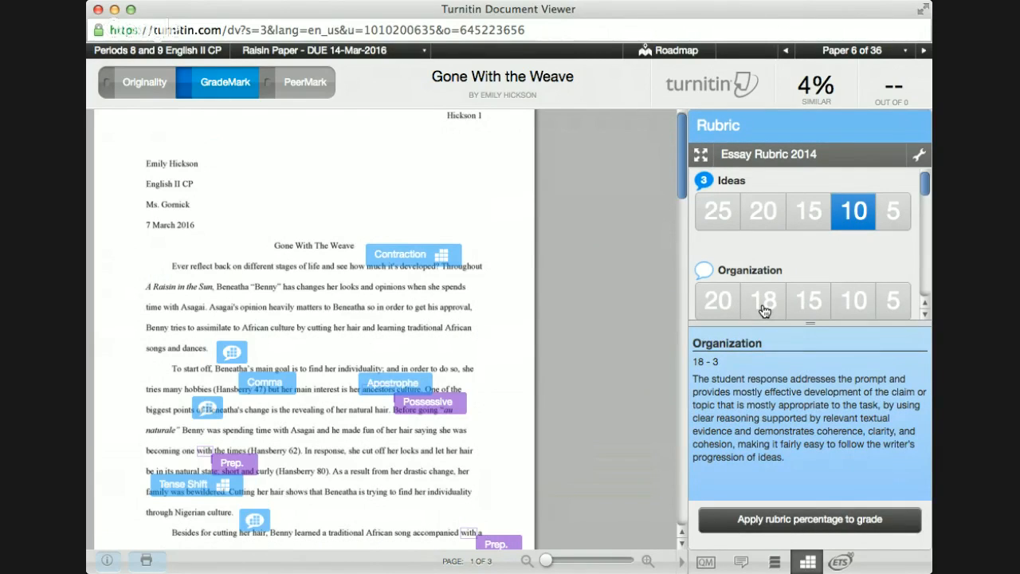
{"action": "left_click", "coordinate": [763, 310]}
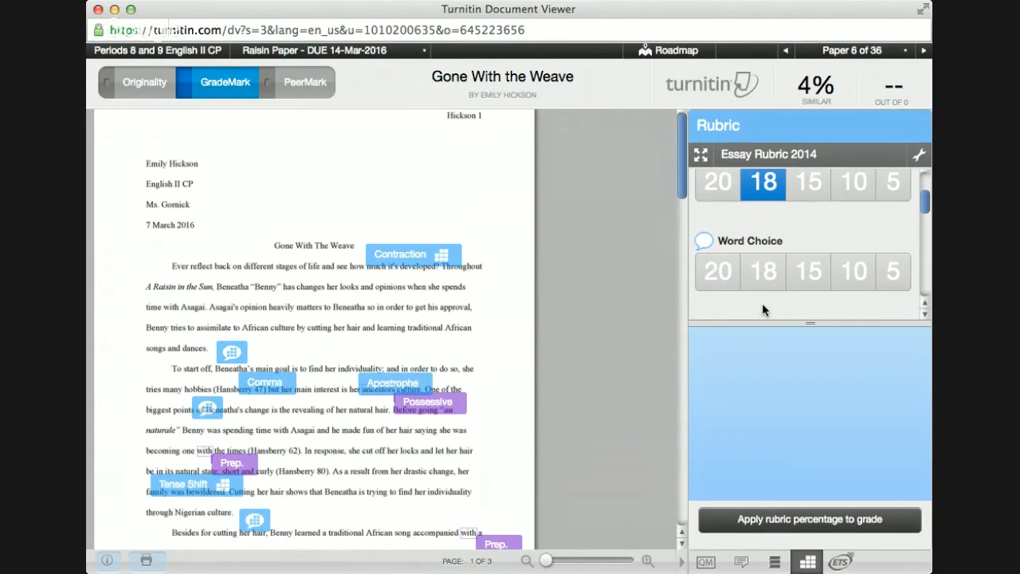
{"action": "mouse_move", "coordinate": [761, 275]}
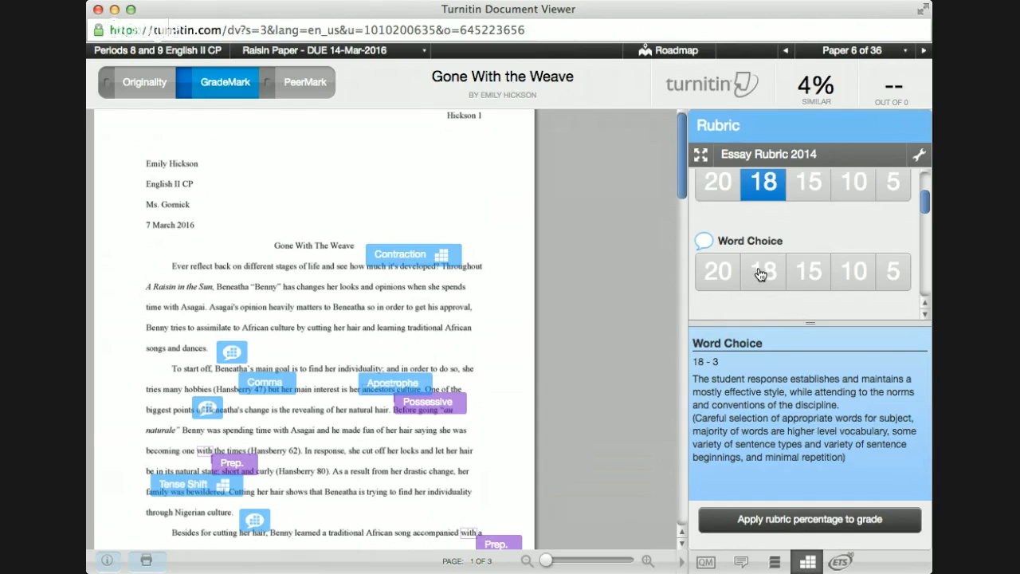
{"action": "left_click", "coordinate": [761, 274]}
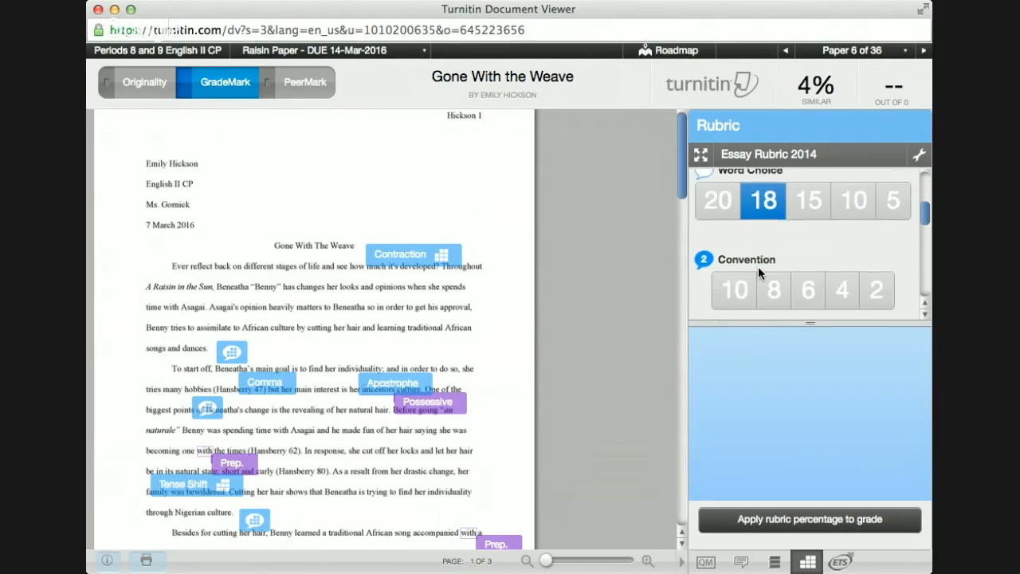
{"action": "mouse_move", "coordinate": [816, 283]}
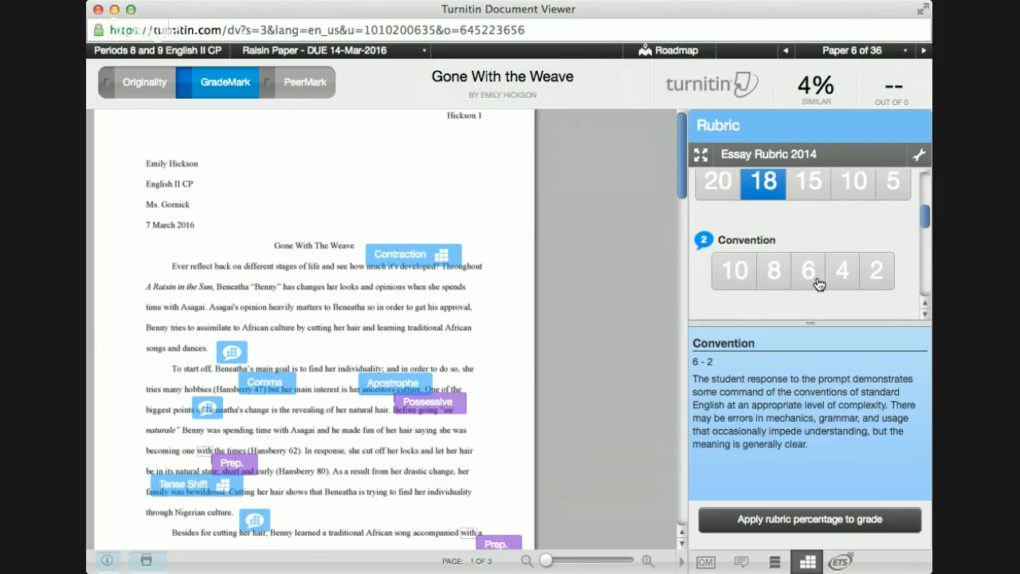
{"action": "left_click", "coordinate": [816, 283]}
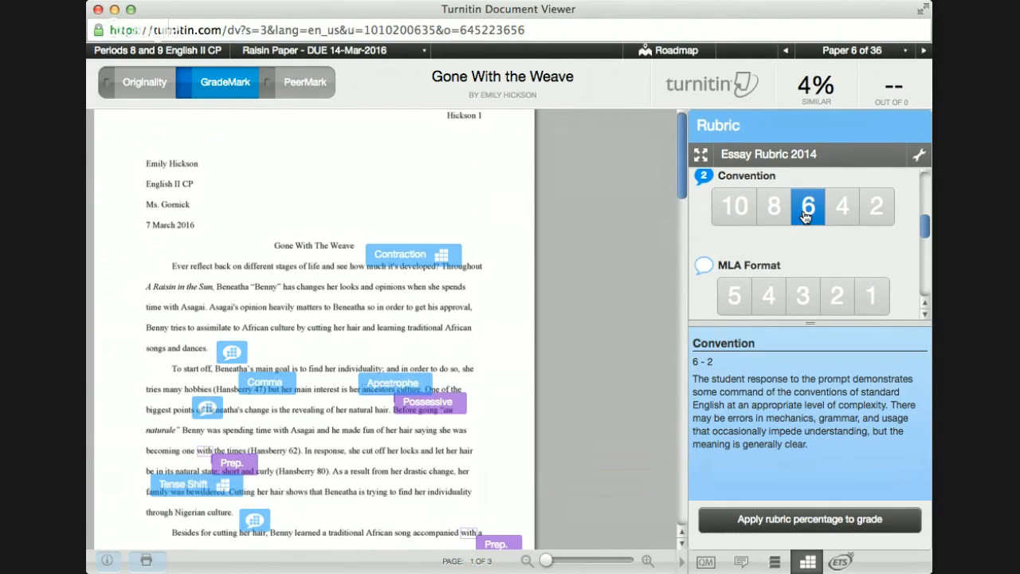
Step: Review the Contraction comment and score MLA Format 5
{"action": "scroll", "coordinate": [805, 213], "scroll_direction": "down", "scroll_amount": 1}
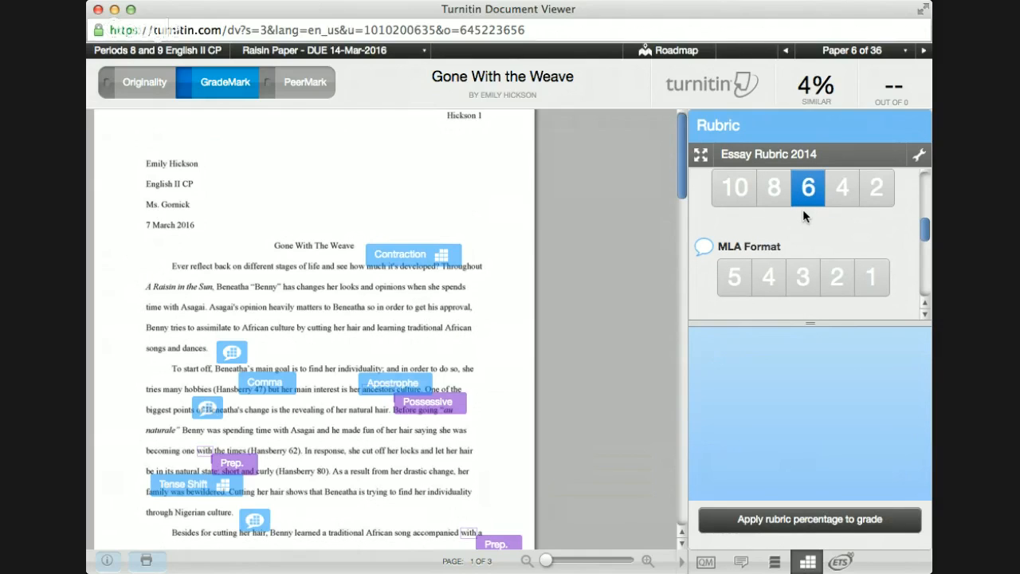
{"action": "scroll", "coordinate": [802, 209], "scroll_direction": "down", "scroll_amount": 2}
{"action": "mouse_move", "coordinate": [728, 243]}
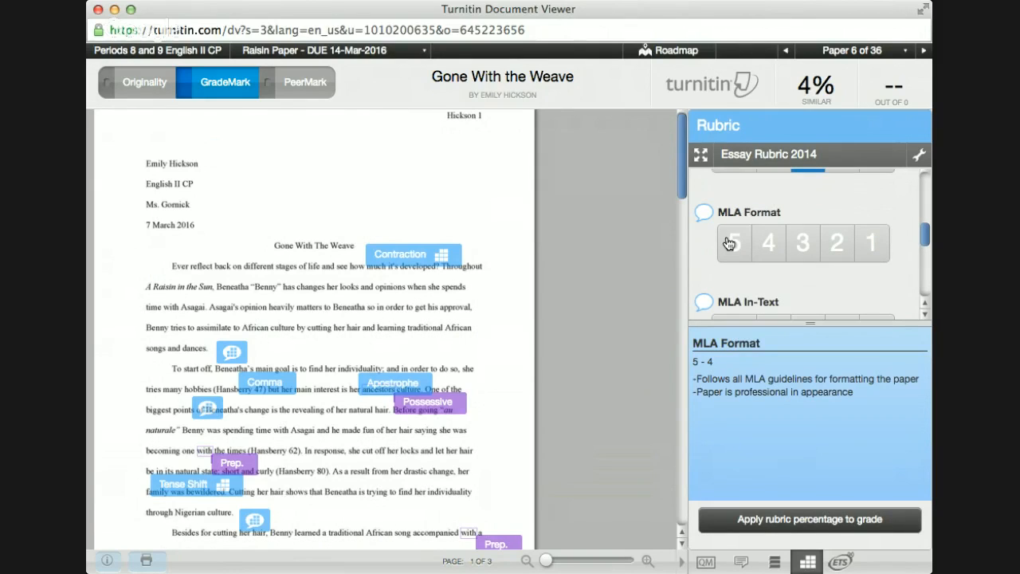
{"action": "left_click", "coordinate": [375, 255]}
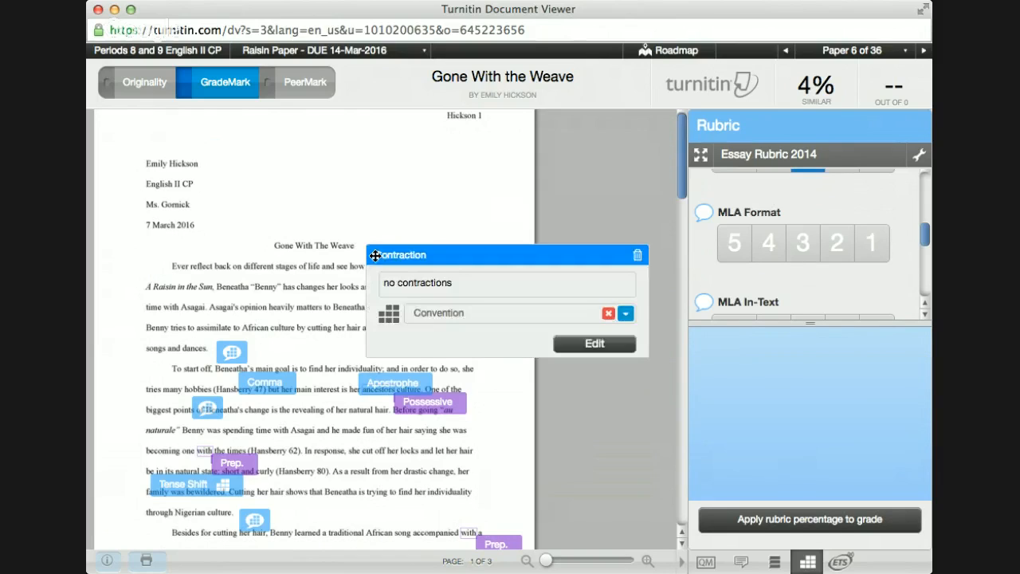
{"action": "left_click", "coordinate": [293, 239]}
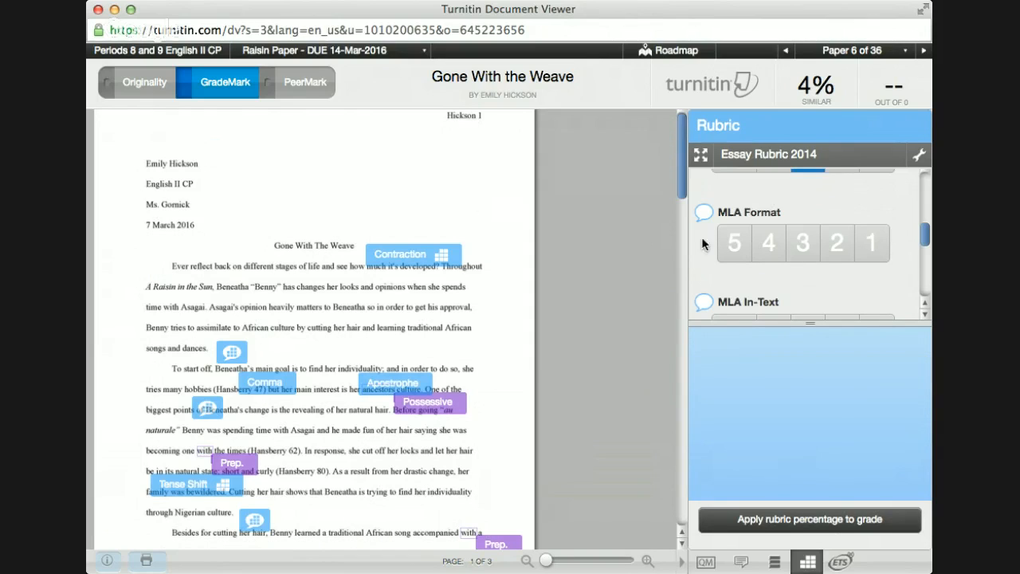
{"action": "left_click", "coordinate": [742, 245]}
{"action": "scroll", "coordinate": [745, 249], "scroll_direction": "down", "scroll_amount": 1}
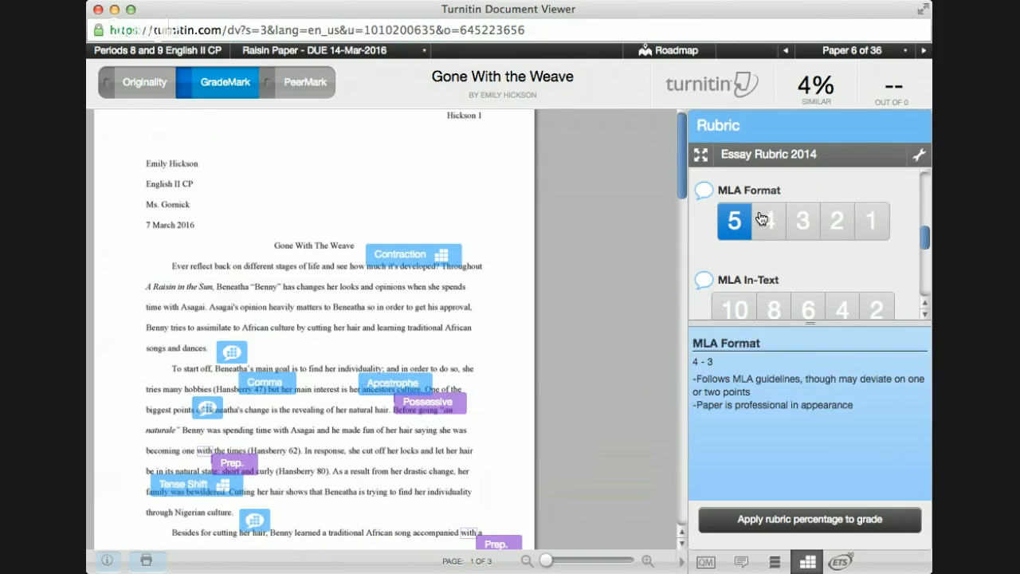
{"action": "scroll", "coordinate": [778, 276], "scroll_direction": "down", "scroll_amount": 4}
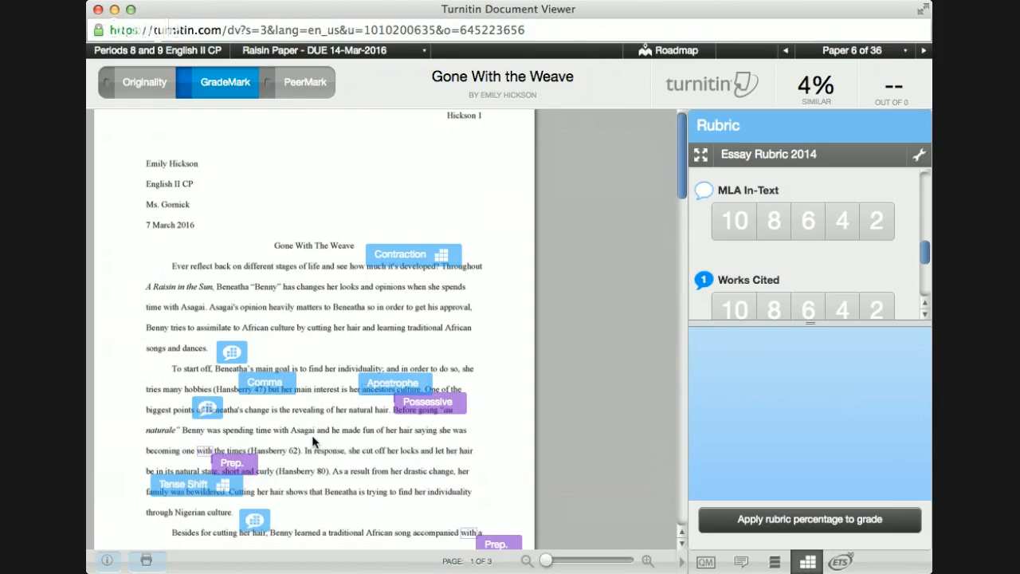
Step: Score MLA In-Text 10, Works Cited 8 and 3rd/Contrat 3, totalling 78/105
{"action": "left_click", "coordinate": [744, 230]}
{"action": "mouse_move", "coordinate": [777, 249]}
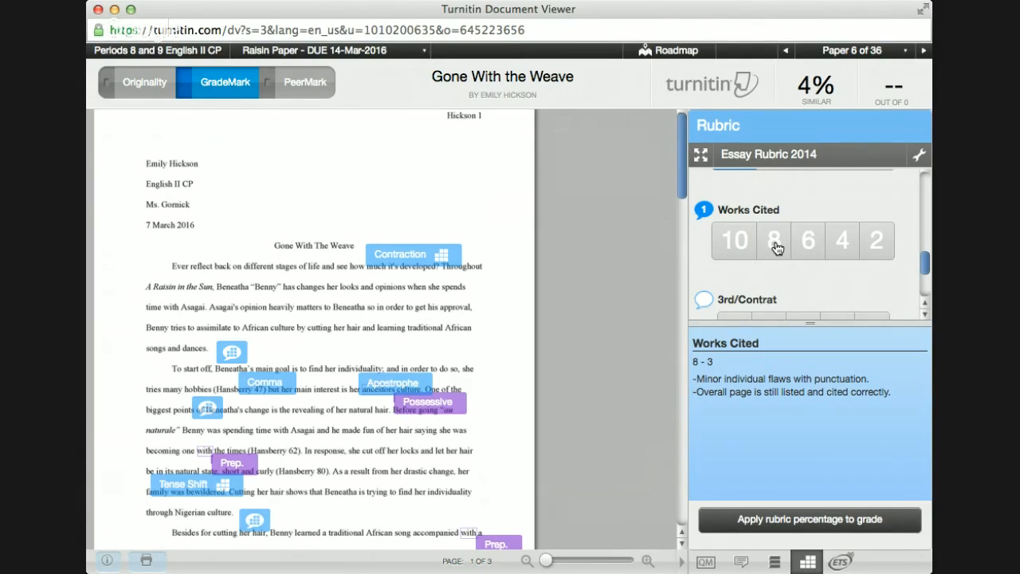
{"action": "mouse_move", "coordinate": [807, 252]}
{"action": "left_click", "coordinate": [778, 252]}
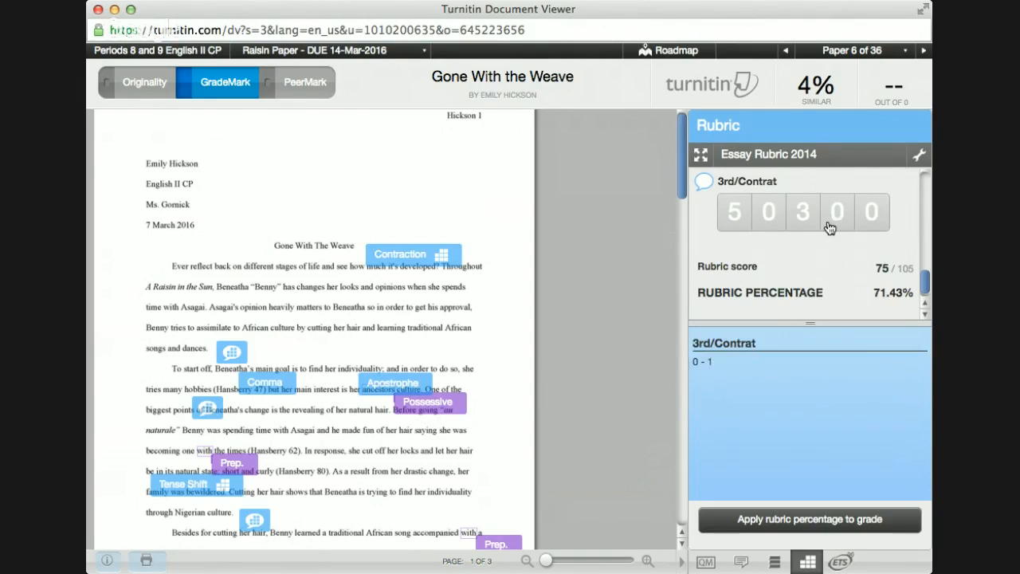
{"action": "left_click", "coordinate": [805, 220]}
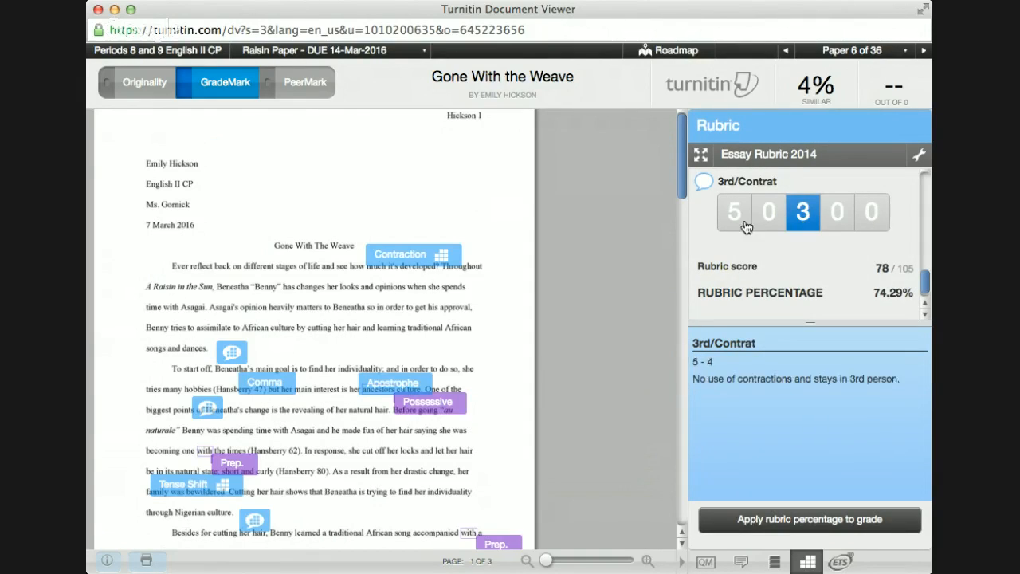
{"action": "mouse_move", "coordinate": [803, 219]}
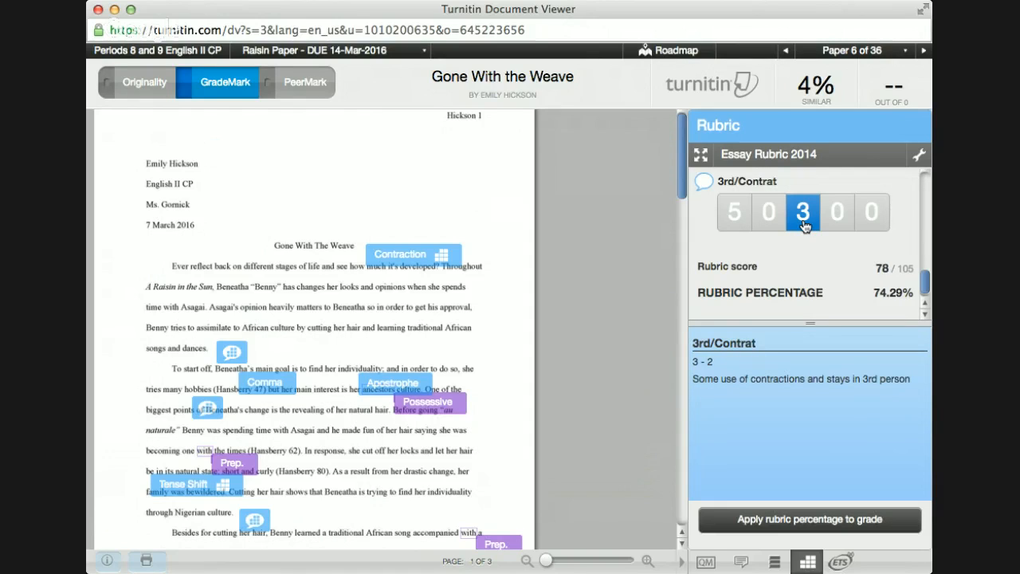
{"action": "mouse_move", "coordinate": [730, 221]}
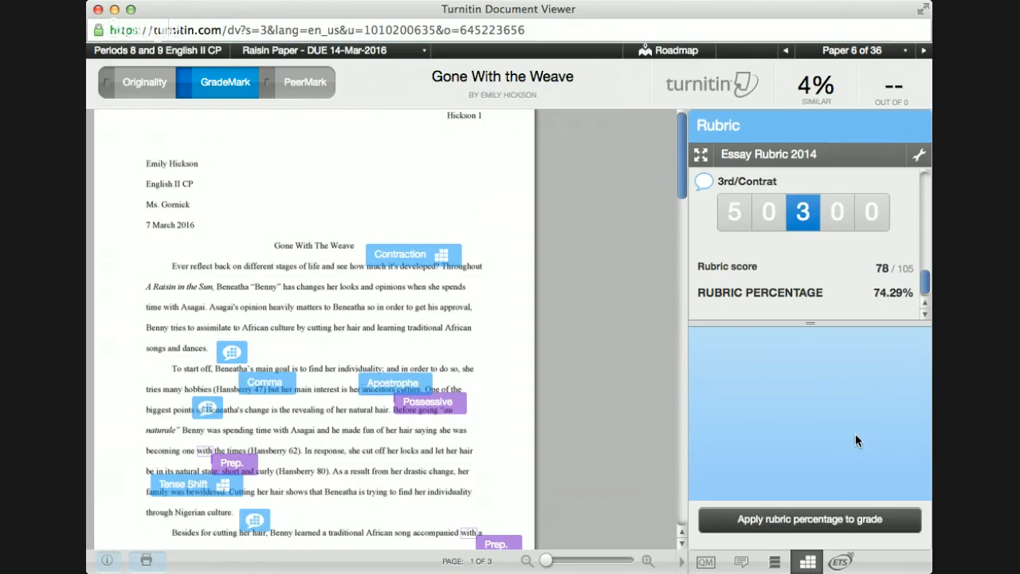
Step: Apply the rubric percentage to the grade, then enter 74 as the paper's grade
{"action": "left_click", "coordinate": [821, 524]}
{"action": "left_click", "coordinate": [905, 87]}
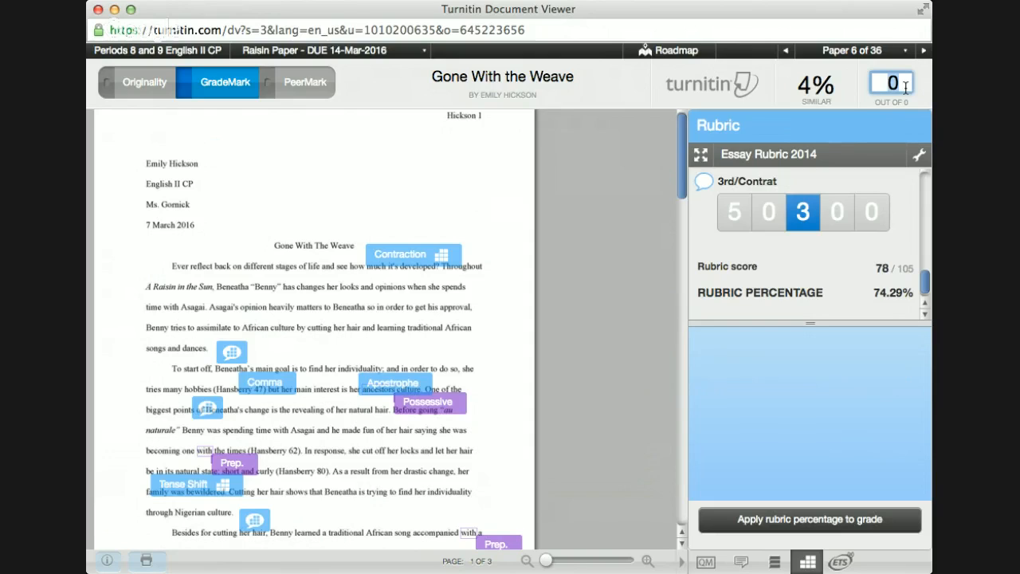
{"action": "type", "text": "74"}
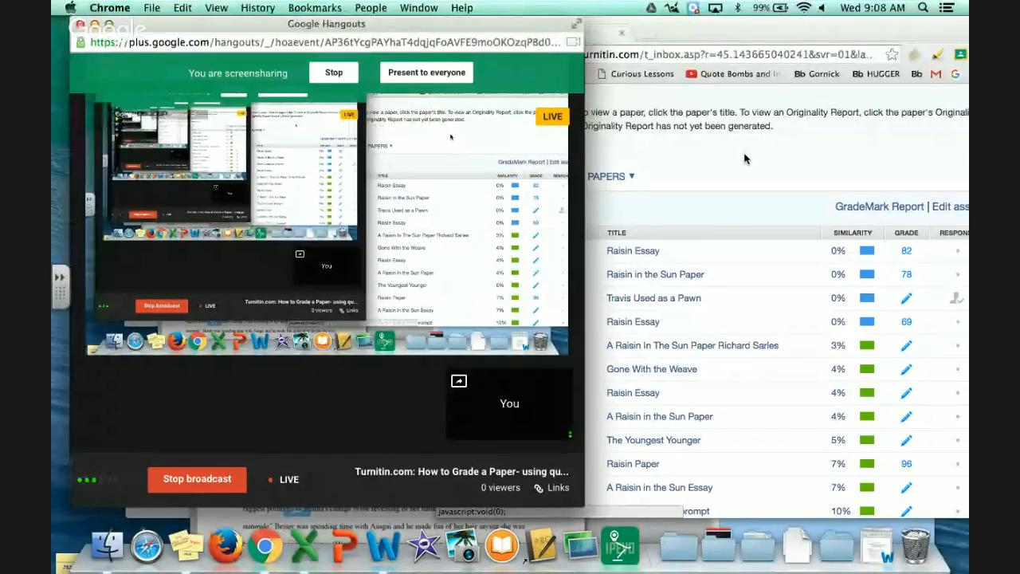
Step: Rearrange the inbox, Google+ event and grading viewer windows
{"action": "left_click", "coordinate": [745, 159]}
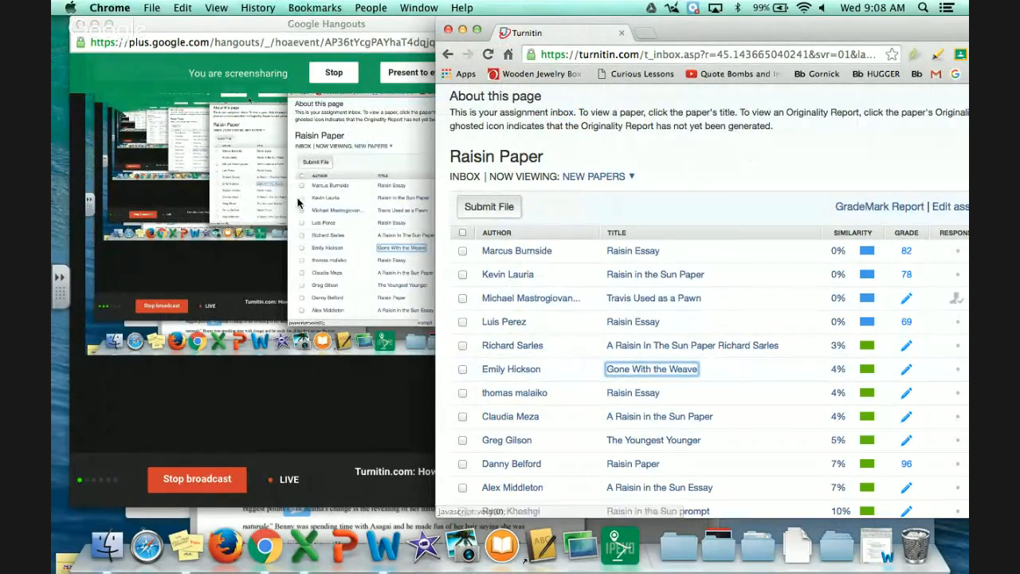
{"action": "left_click_drag", "start_coordinate": [661, 43], "coordinate": [665, 107]}
{"action": "left_click", "coordinate": [689, 31]}
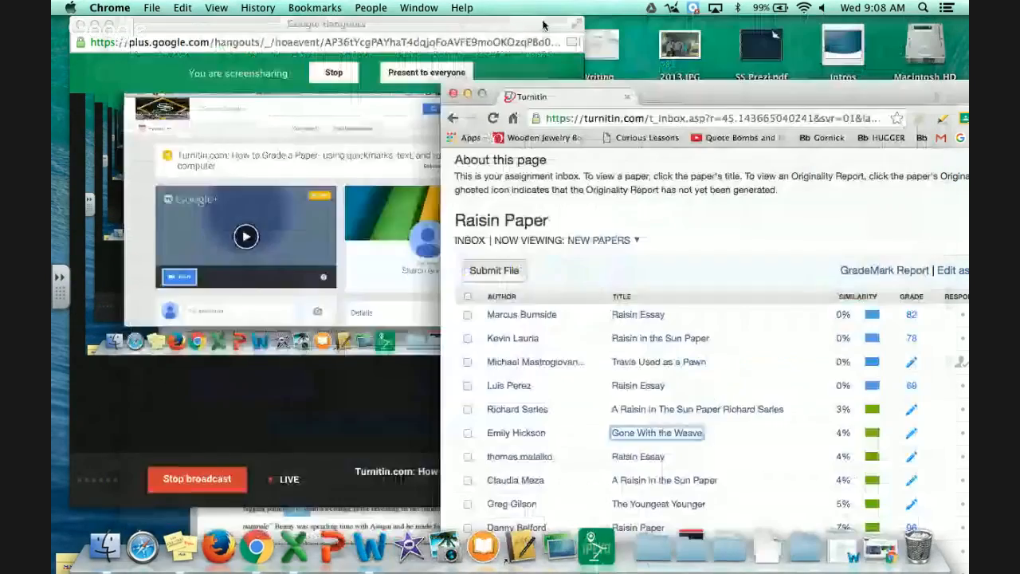
{"action": "left_click_drag", "start_coordinate": [541, 20], "coordinate": [542, 200]}
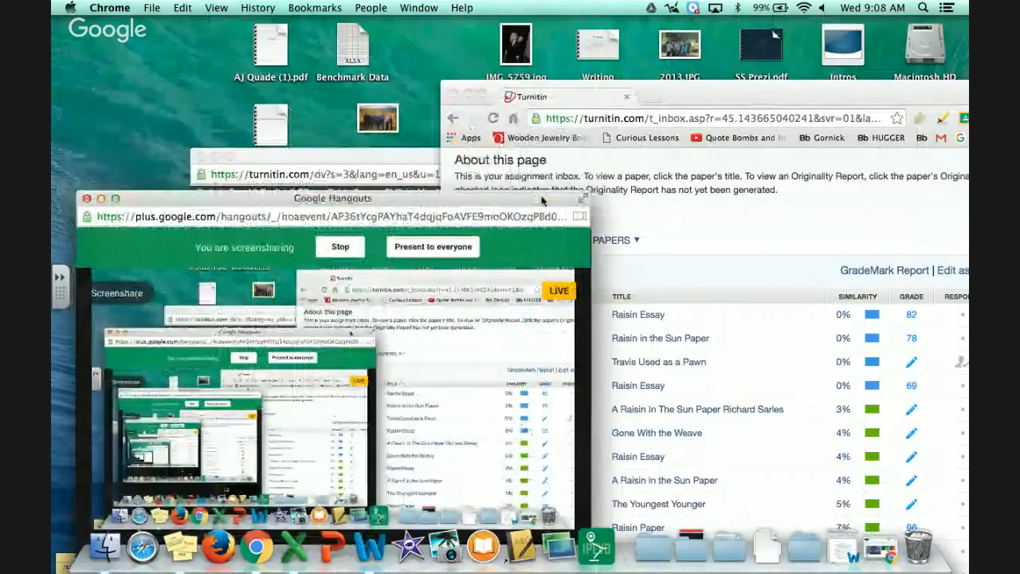
{"action": "left_click", "coordinate": [409, 157]}
{"action": "left_click_drag", "start_coordinate": [545, 161], "coordinate": [537, 29]}
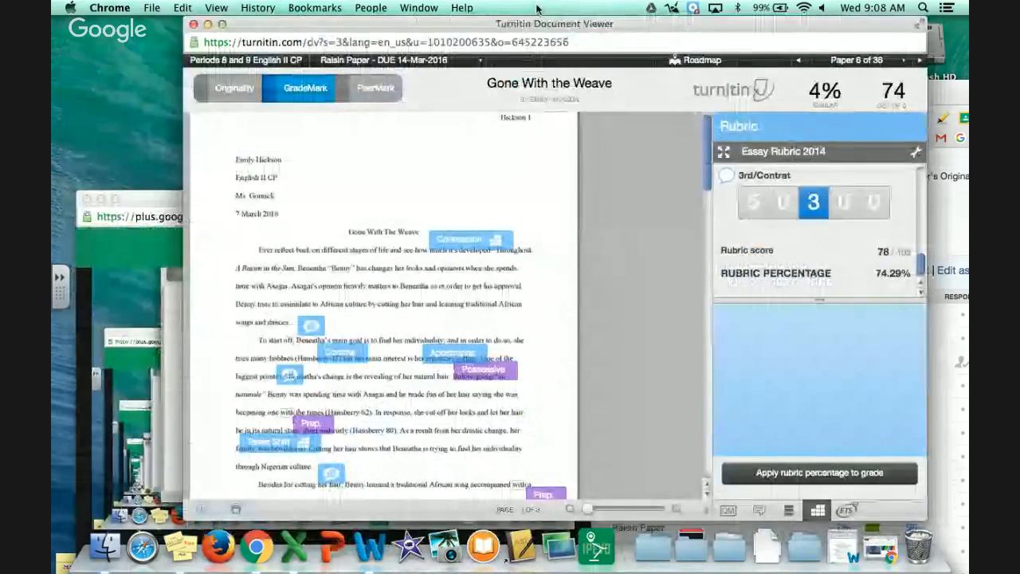
Step: Advance the viewer to paper 7 of 36 and reload the assignment inbox
{"action": "left_click", "coordinate": [917, 60]}
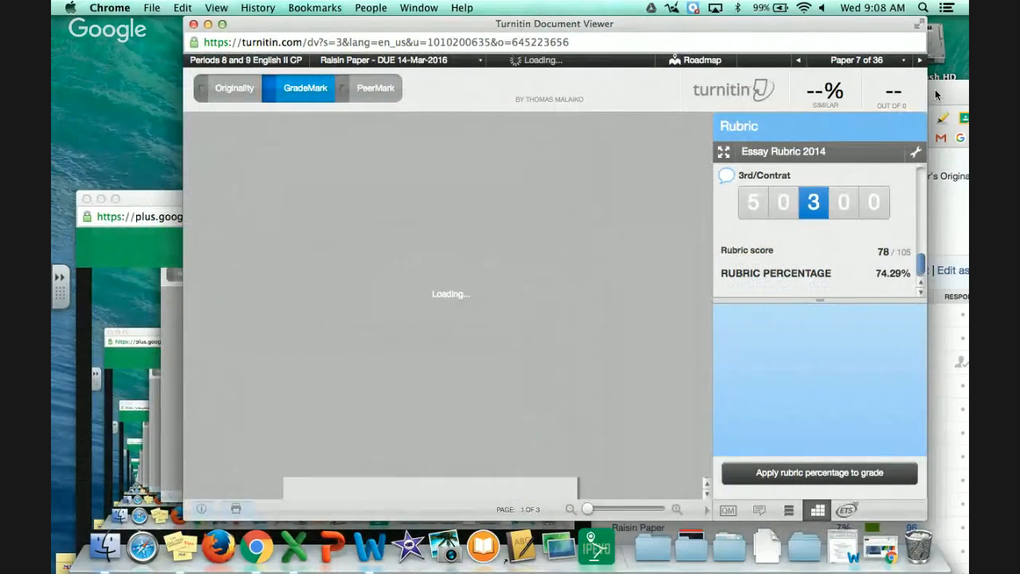
{"action": "left_click", "coordinate": [936, 92]}
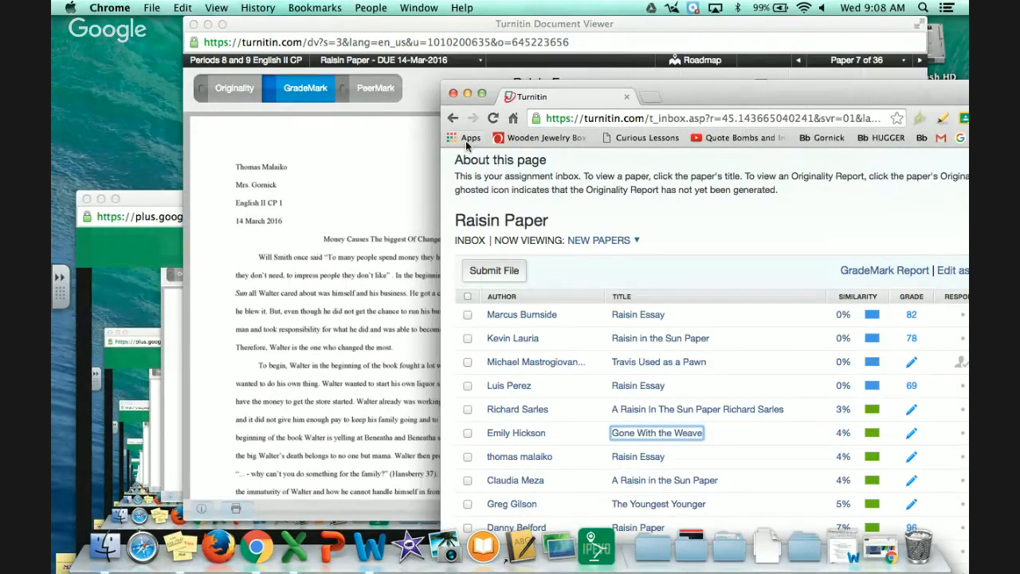
{"action": "left_click", "coordinate": [495, 119]}
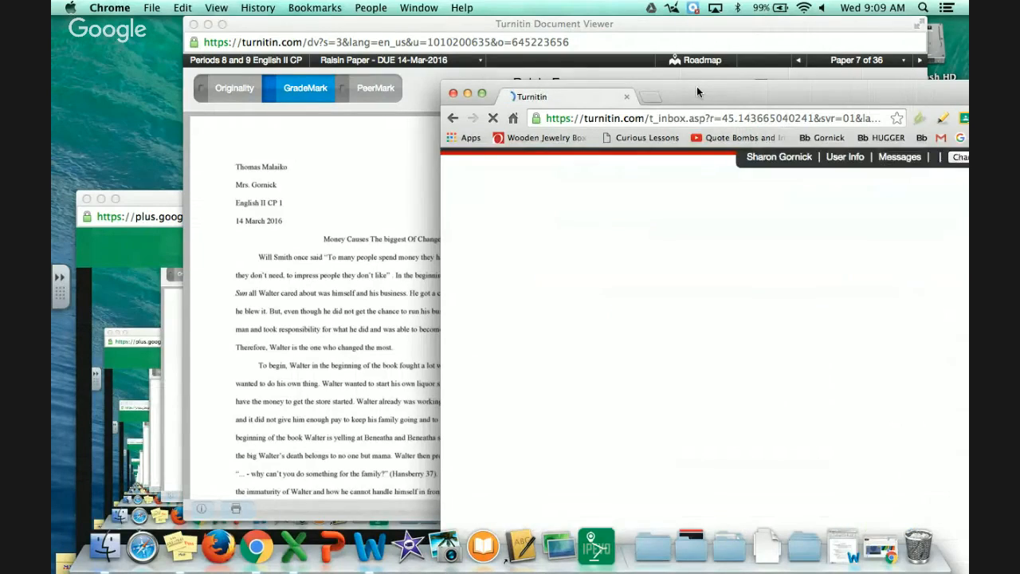
Step: Scroll the inbox to confirm Gone With the Weave now shows 74
{"action": "left_click_drag", "start_coordinate": [696, 87], "coordinate": [663, 24]}
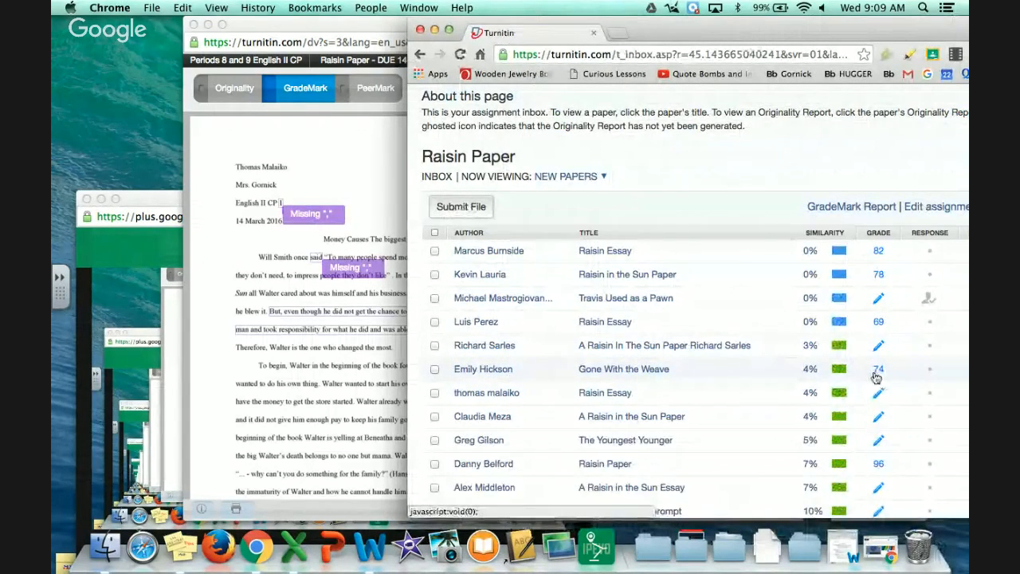
{"action": "mouse_move", "coordinate": [933, 373]}
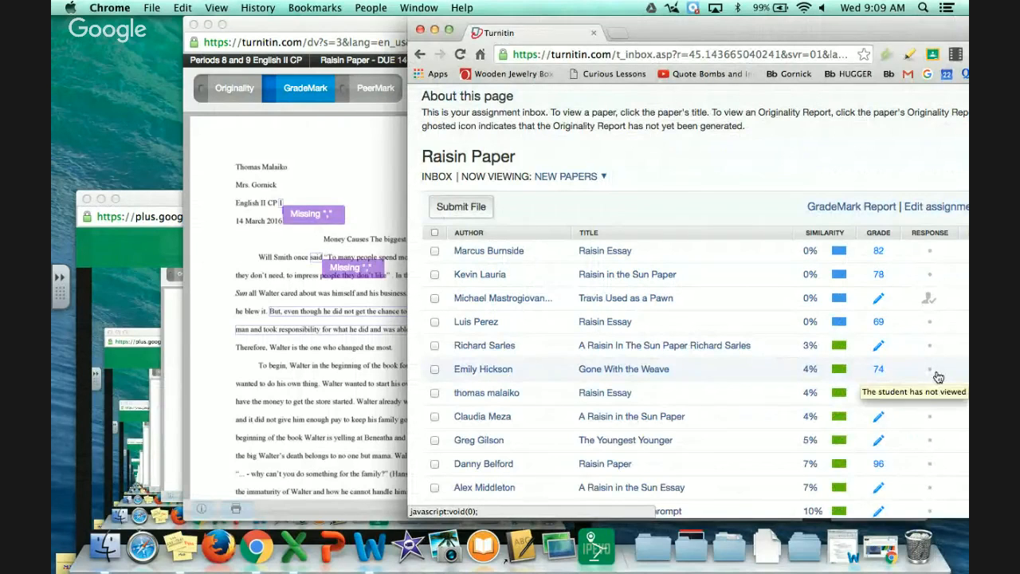
{"action": "mouse_move", "coordinate": [931, 304]}
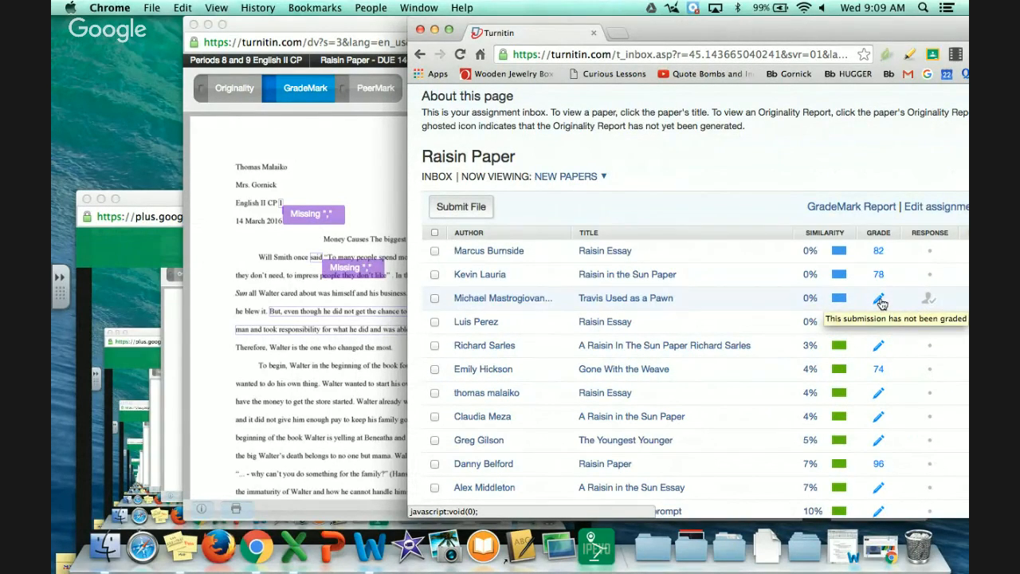
{"action": "scroll", "coordinate": [469, 261], "scroll_direction": "down", "scroll_amount": 2}
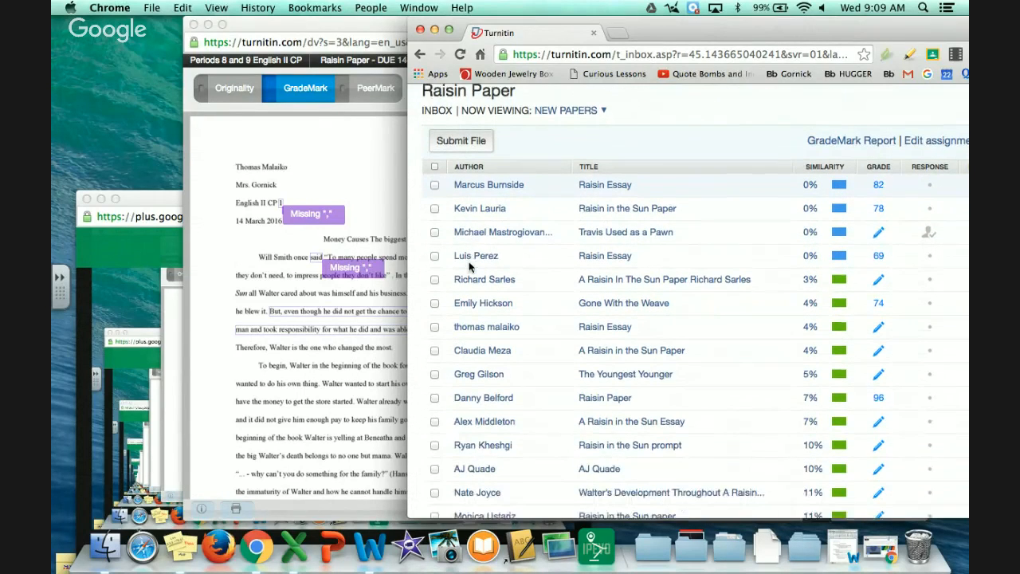
{"action": "scroll", "coordinate": [470, 267], "scroll_direction": "down", "scroll_amount": 4}
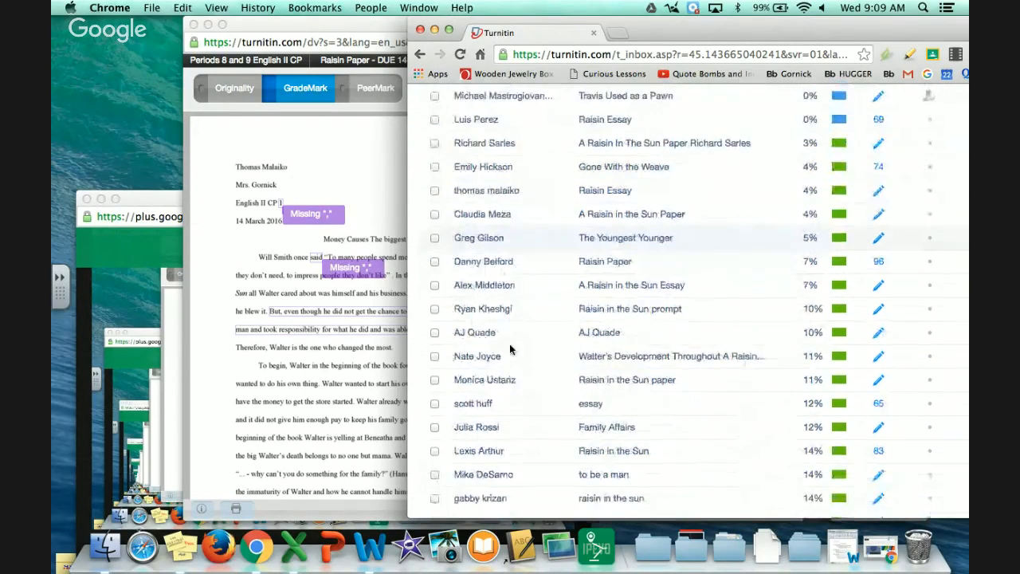
{"action": "scroll", "coordinate": [505, 389], "scroll_direction": "down", "scroll_amount": 1}
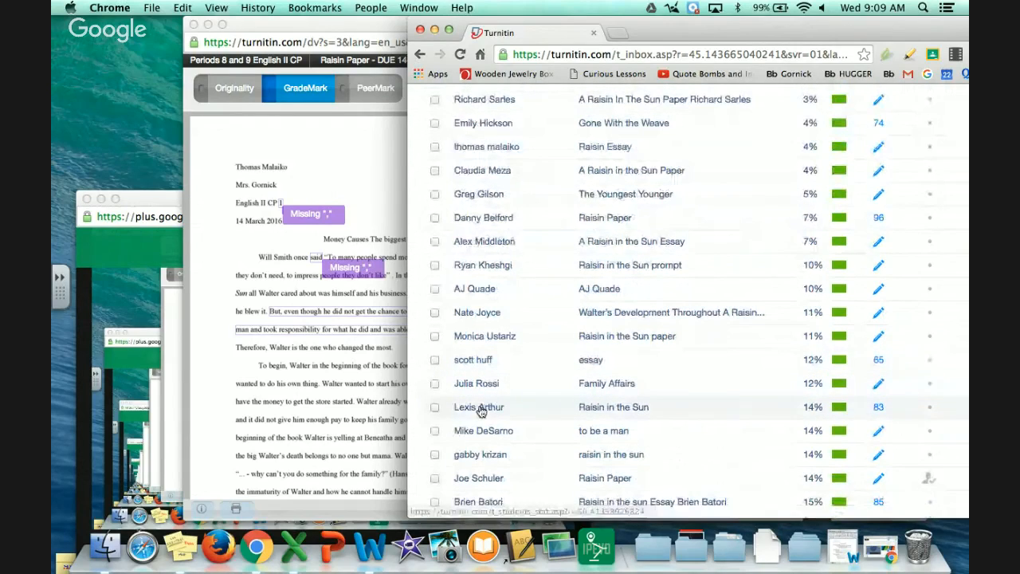
Step: Open a student's portfolio and their Raisin in the Sun paper
{"action": "left_click", "coordinate": [478, 407]}
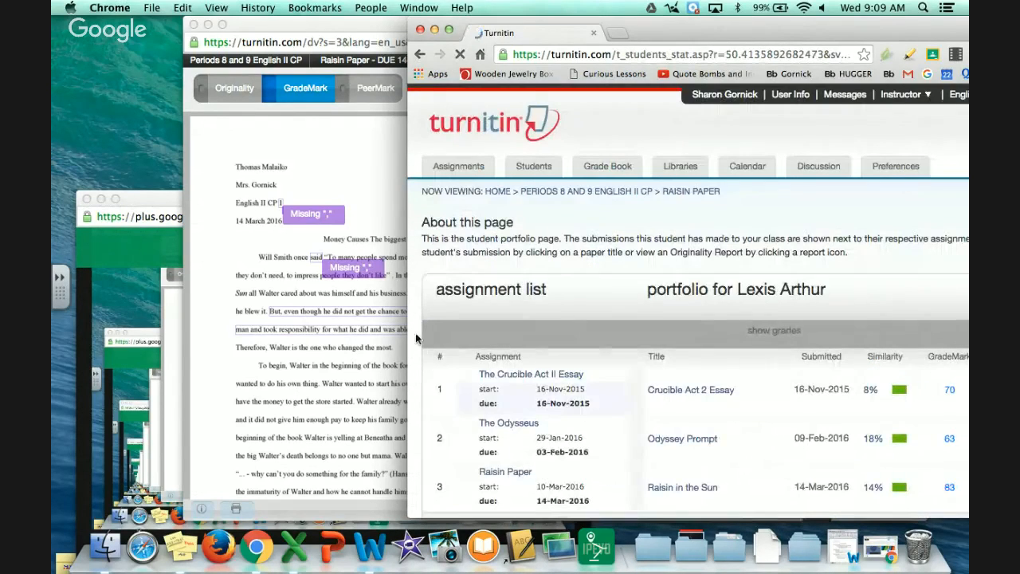
{"action": "scroll", "coordinate": [605, 382], "scroll_direction": "down", "scroll_amount": 4}
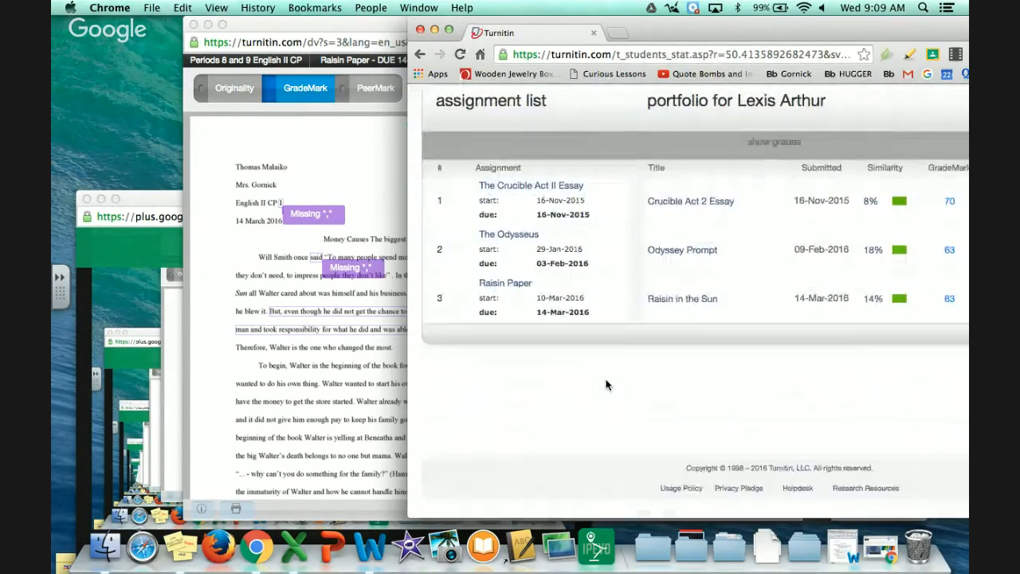
{"action": "left_click", "coordinate": [706, 307]}
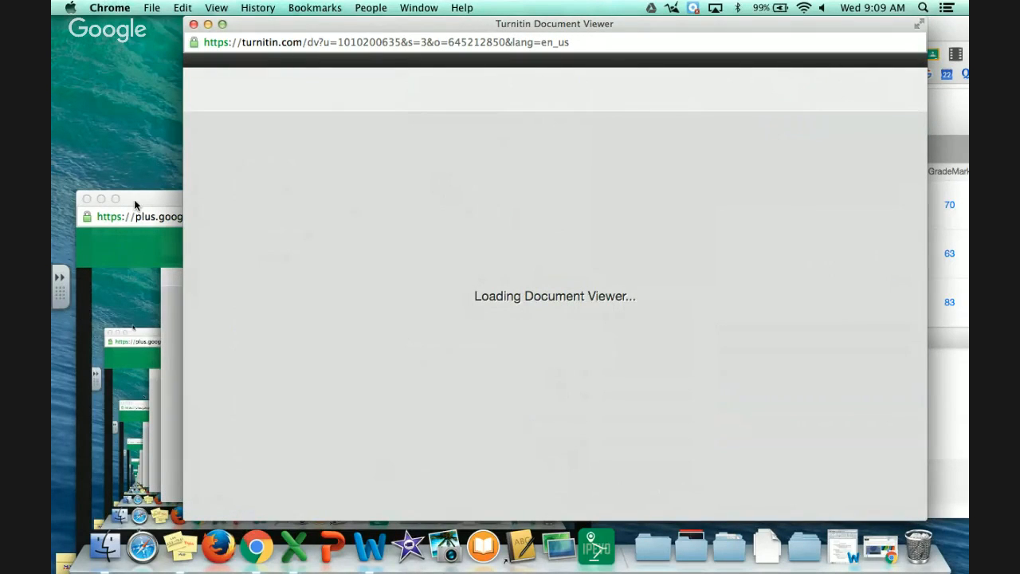
Step: Review the Raisin in the Sun Tense Shift comment and rubric scores Ideas 25, Organization 18
{"action": "left_click_drag", "start_coordinate": [136, 202], "coordinate": [113, 73]}
{"action": "left_click", "coordinate": [653, 185]}
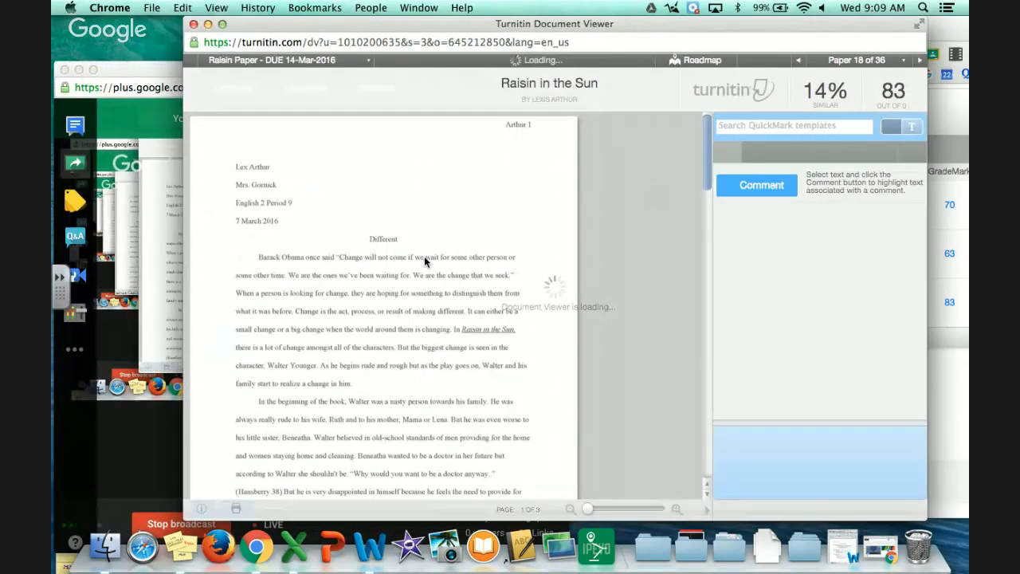
{"action": "scroll", "coordinate": [418, 274], "scroll_direction": "down", "scroll_amount": 2}
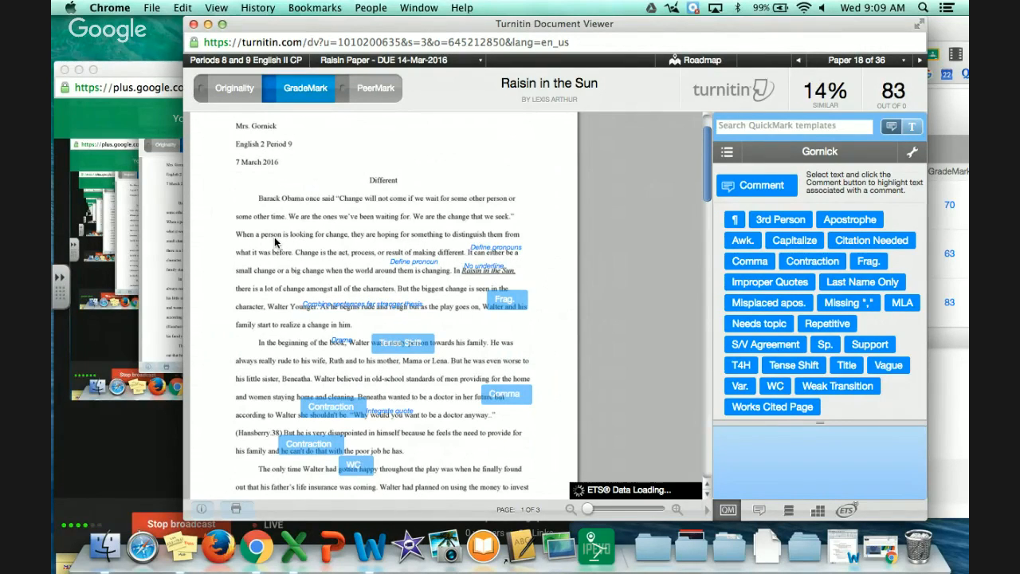
{"action": "left_click", "coordinate": [417, 348]}
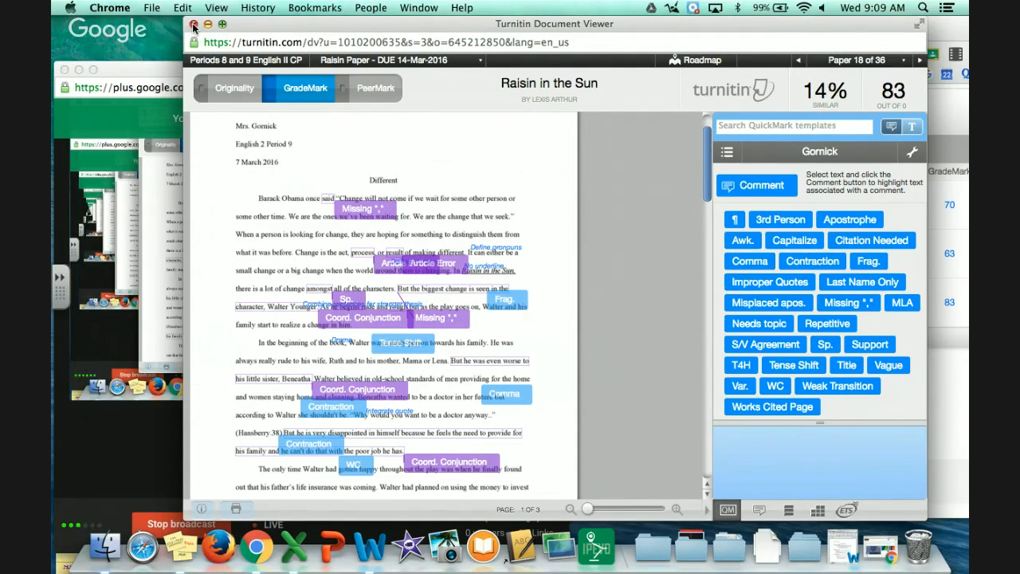
{"action": "mouse_move", "coordinate": [865, 271]}
{"action": "left_click", "coordinate": [820, 511]}
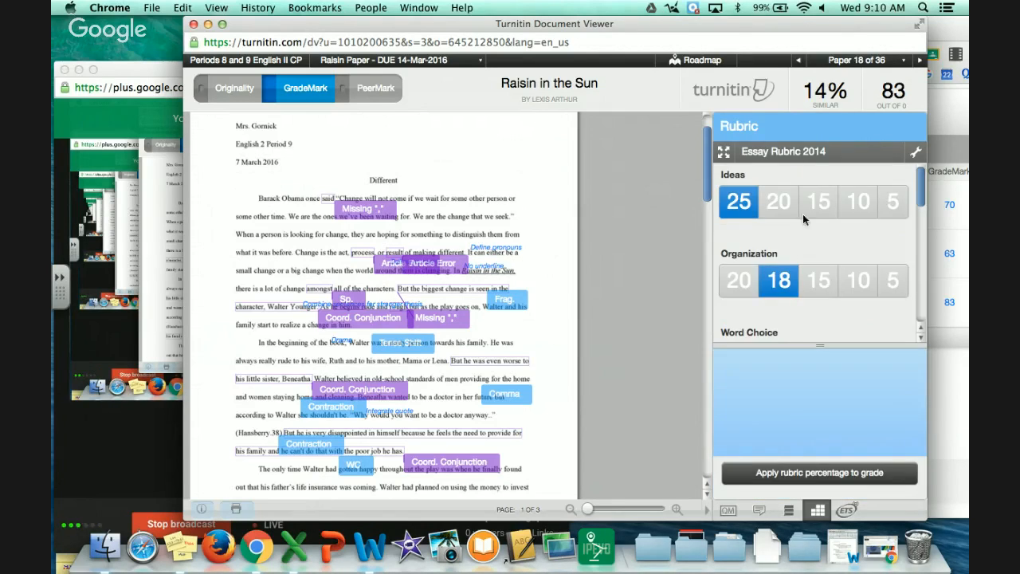
{"action": "mouse_move", "coordinate": [799, 213]}
Step: Stop the Hangouts On Air live broadcast
{"action": "left_click", "coordinate": [165, 78]}
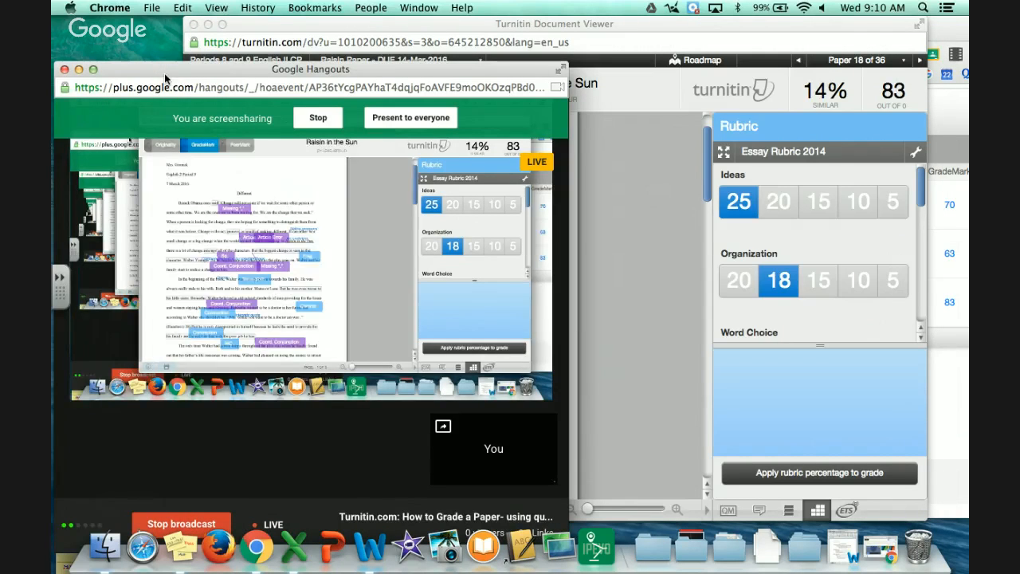
{"action": "left_click_drag", "start_coordinate": [165, 78], "coordinate": [255, 64]}
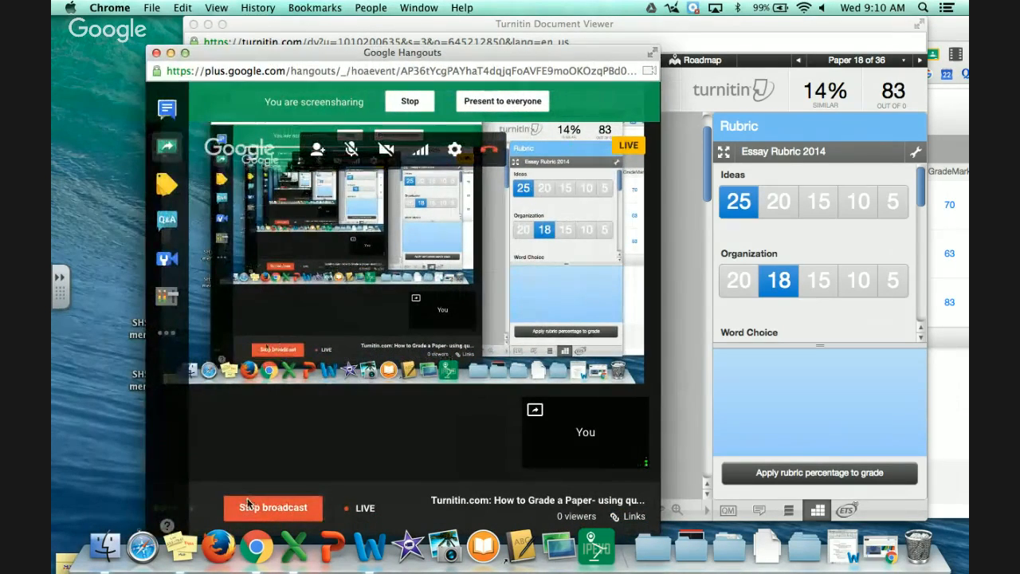
{"action": "left_click", "coordinate": [248, 504]}
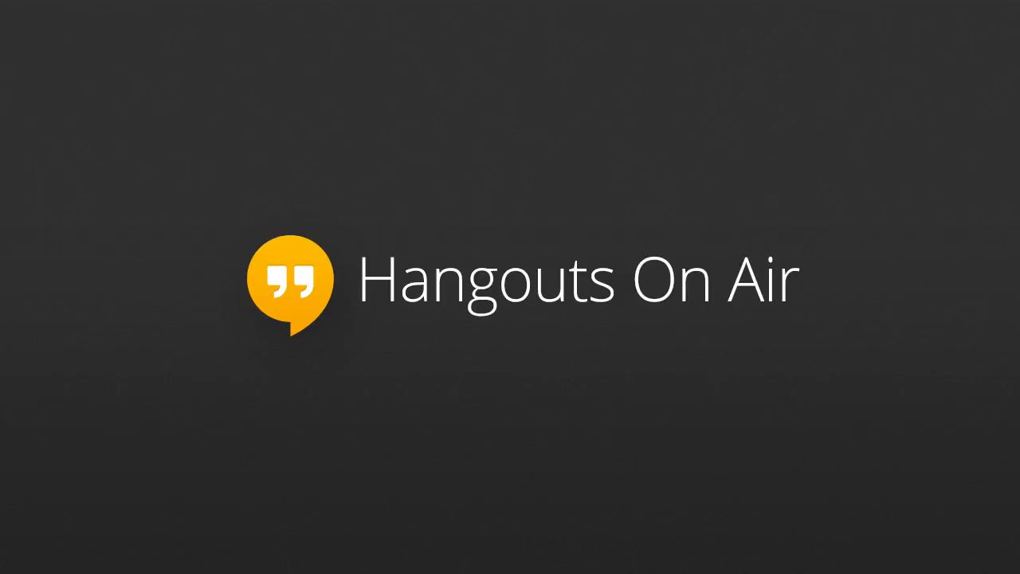